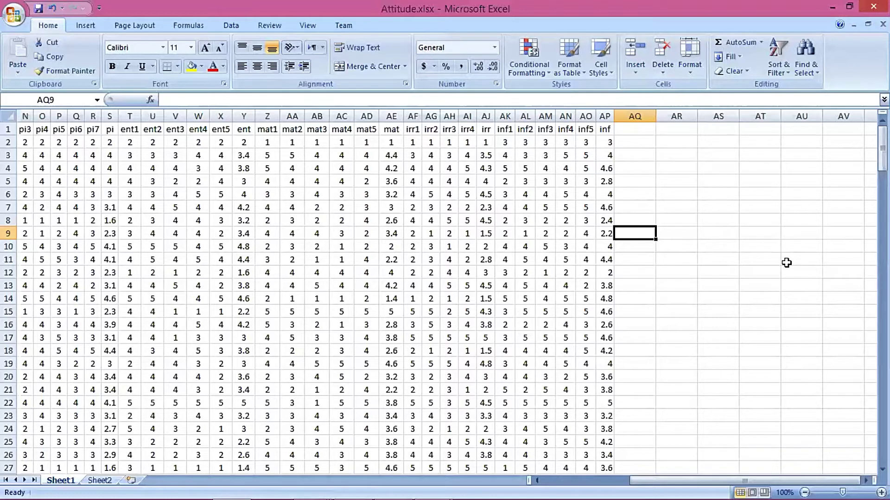
- Review the Sheet1 survey data and the conceptual framework on Sheet2, from the Materialism to Credibility factors through attitude to Purchase Intention
click(595, 484)
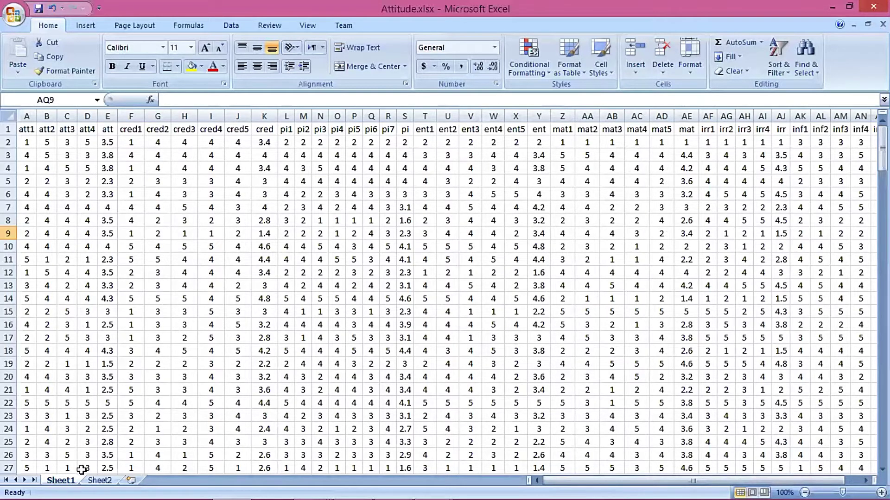
click(99, 480)
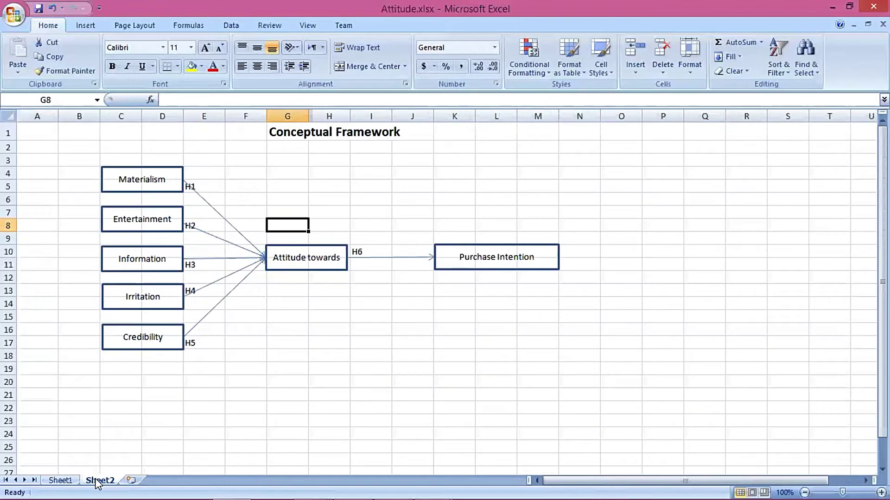
click(165, 394)
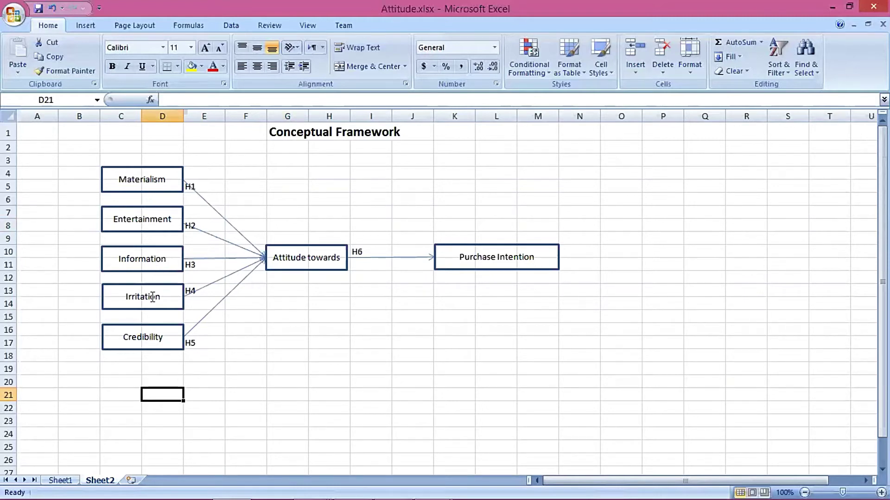
click(149, 341)
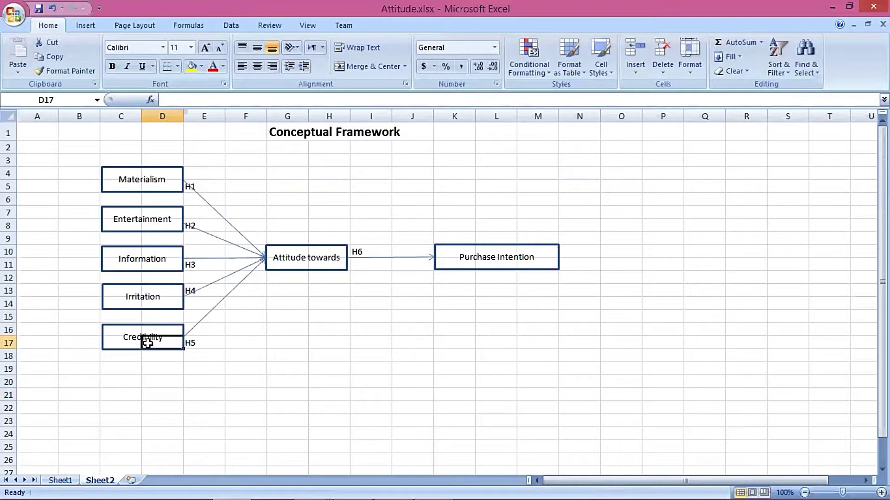
click(285, 264)
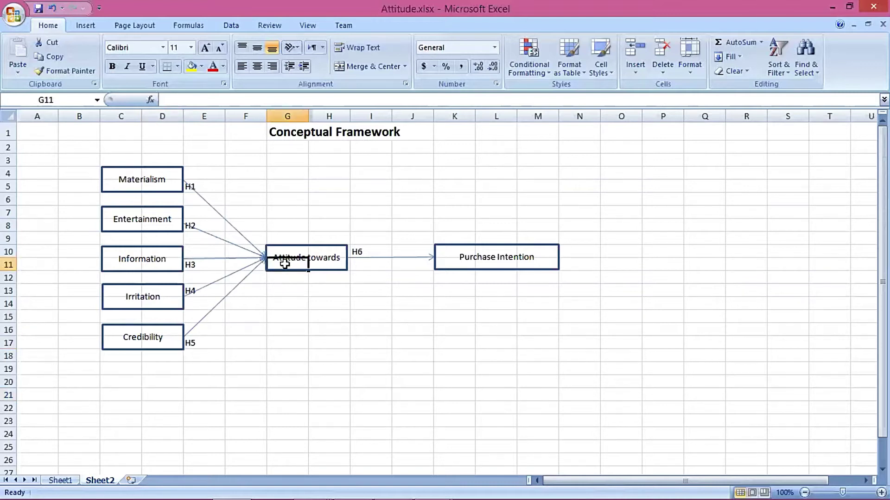
click(346, 251)
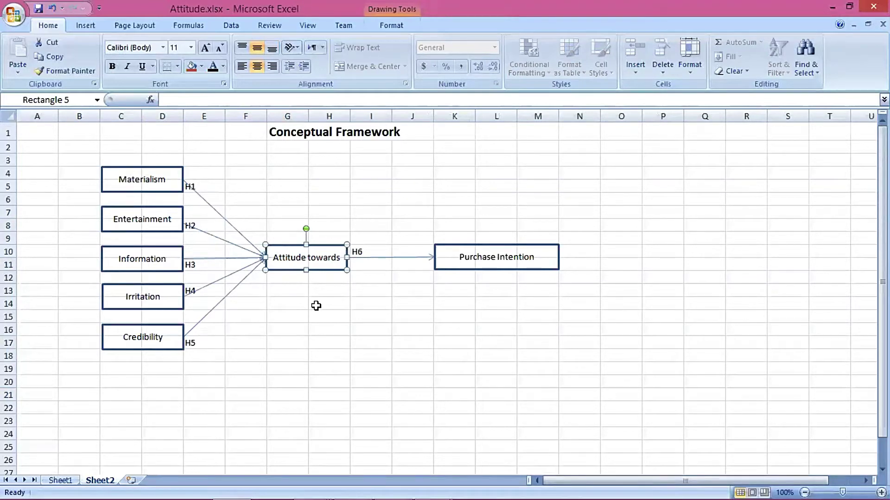
click(457, 270)
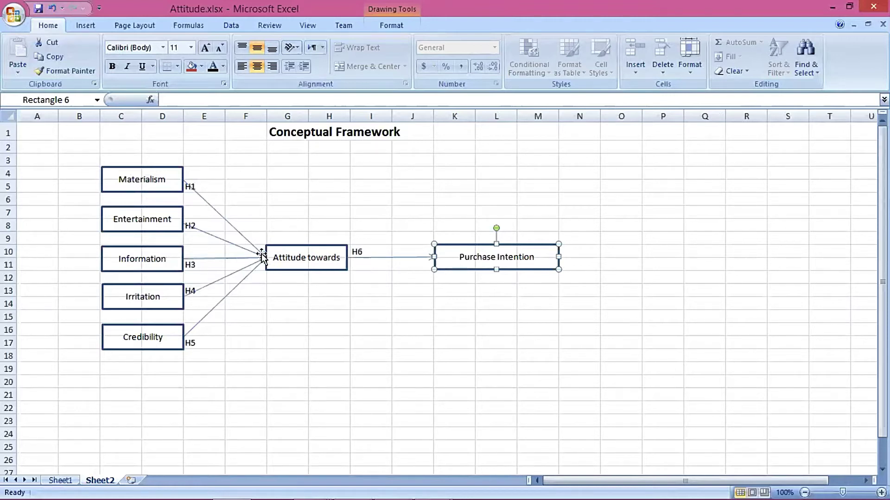
- Widen the "Attitude towards" box on both sides so its full label "Attitude towards Advertising" fits on one line
click(284, 275)
click(278, 269)
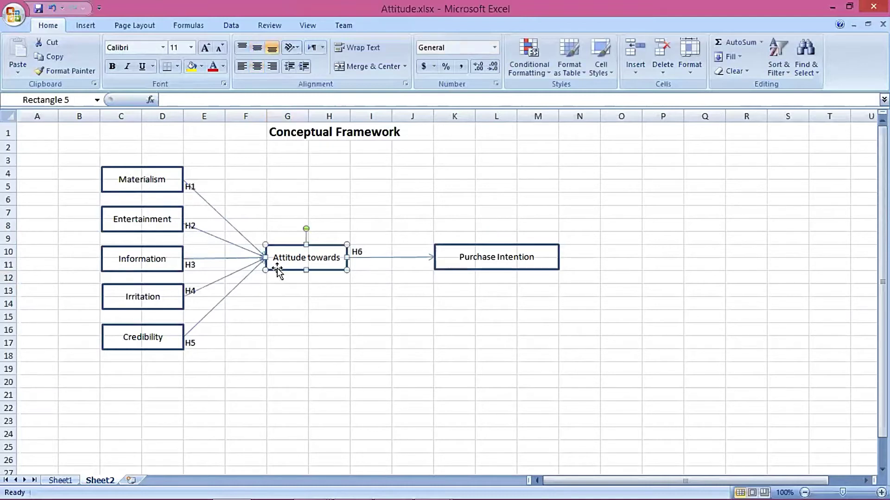
drag(264, 255, 224, 256)
click(298, 299)
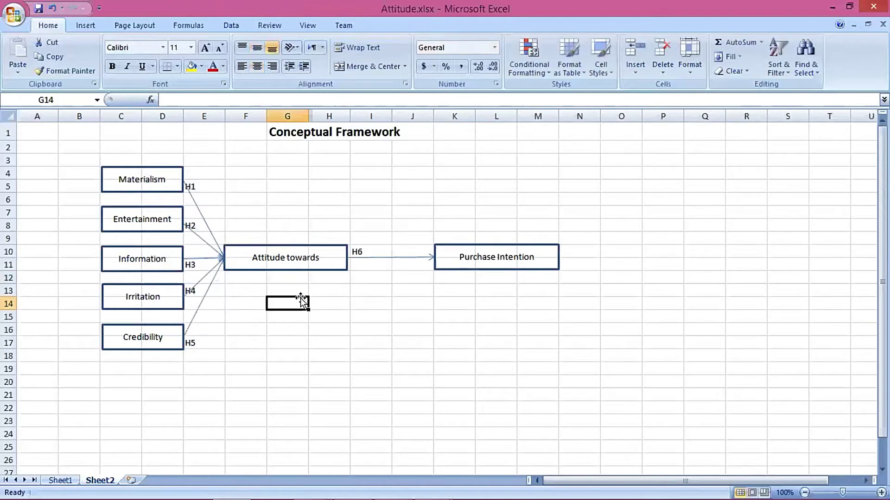
click(341, 253)
drag(347, 258, 369, 259)
click(368, 276)
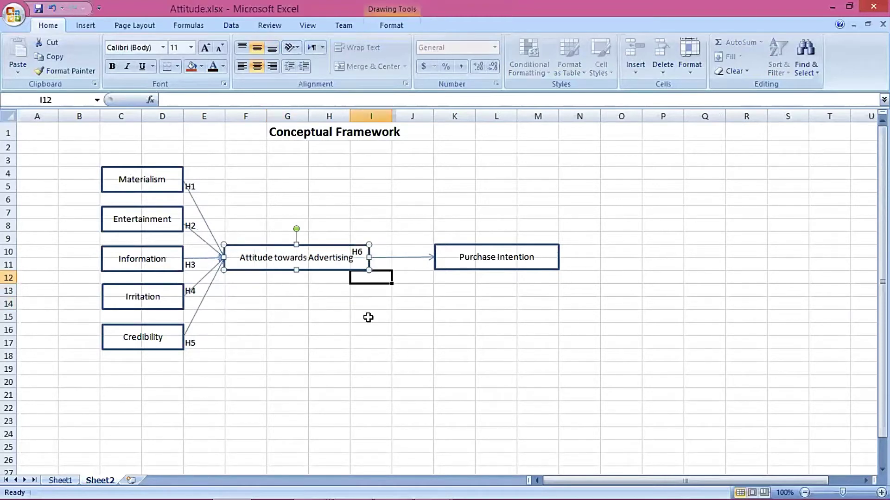
- On Sheet1, examine the att1-att4, cred1-cred5 and pi1-pi7 item columns and the formula behind the first att score
click(67, 480)
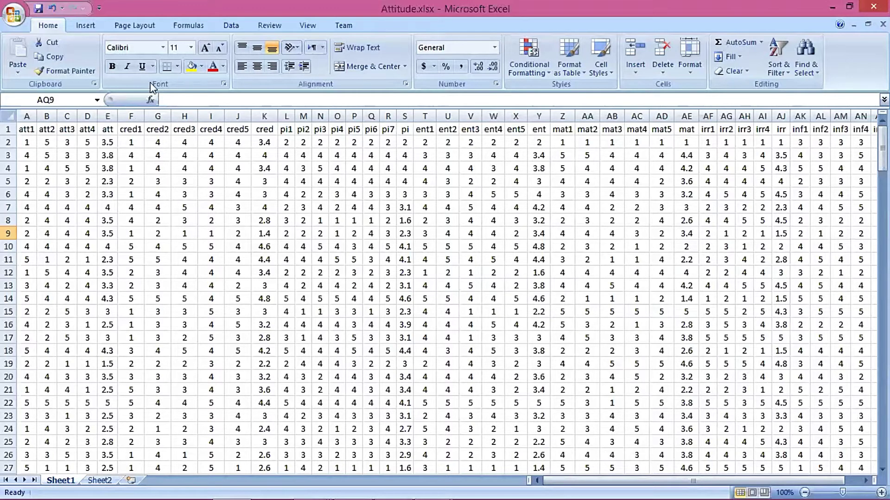
drag(24, 112, 83, 118)
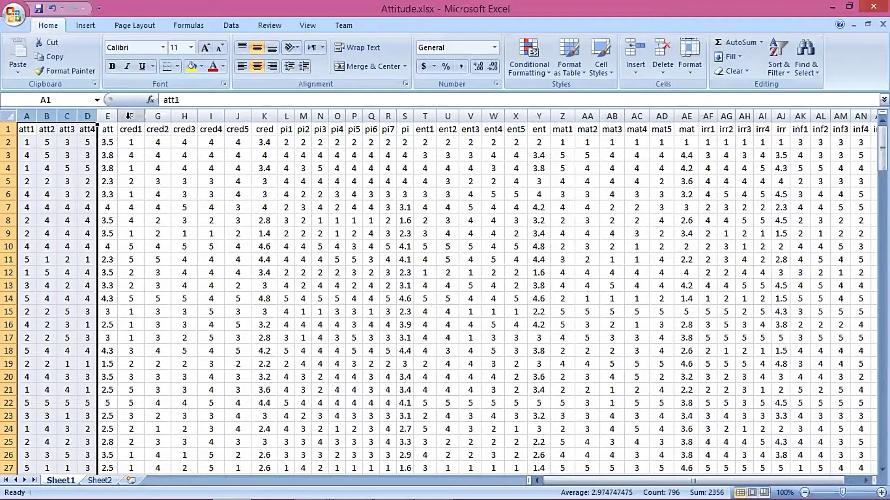
drag(129, 116, 243, 124)
drag(295, 115, 392, 116)
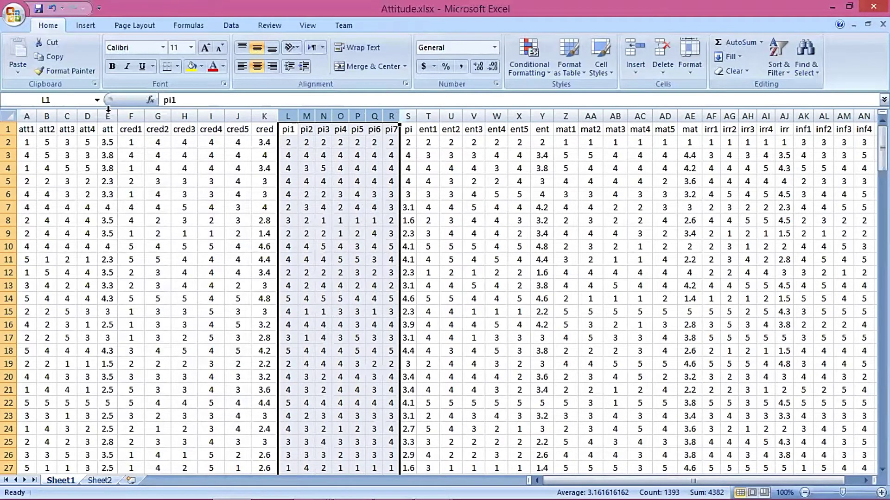
drag(33, 141, 87, 141)
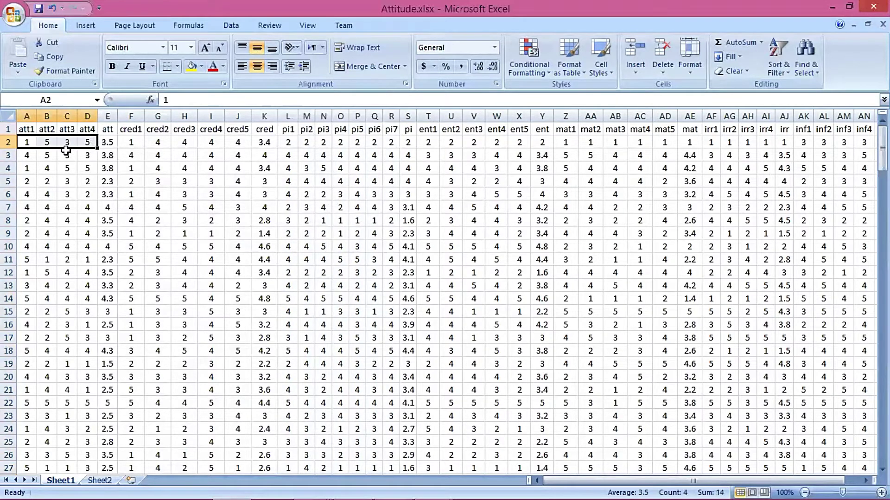
click(109, 114)
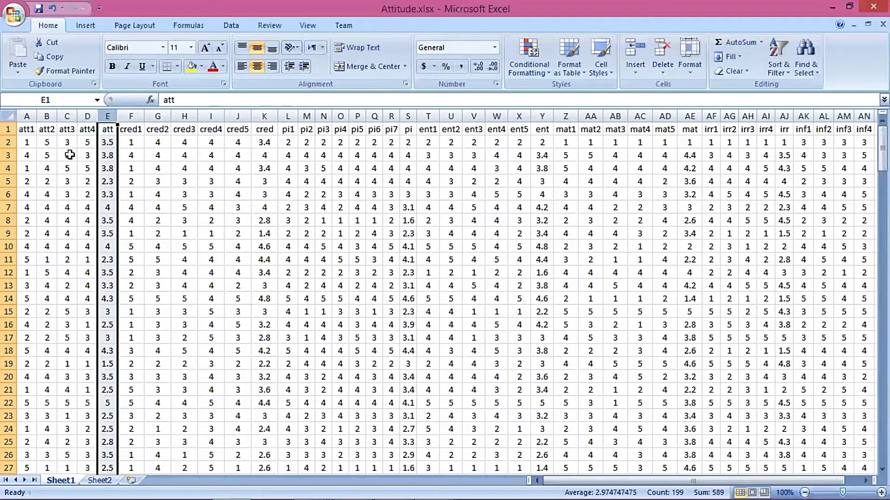
click(107, 143)
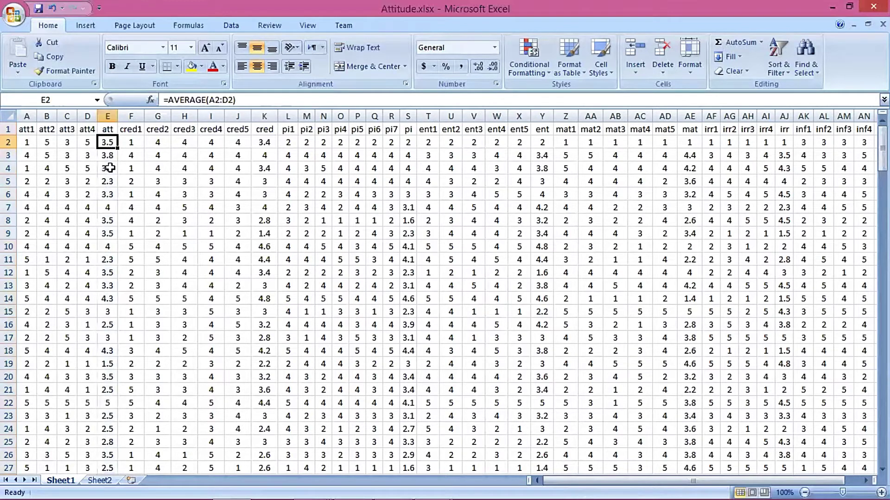
drag(163, 100, 238, 100)
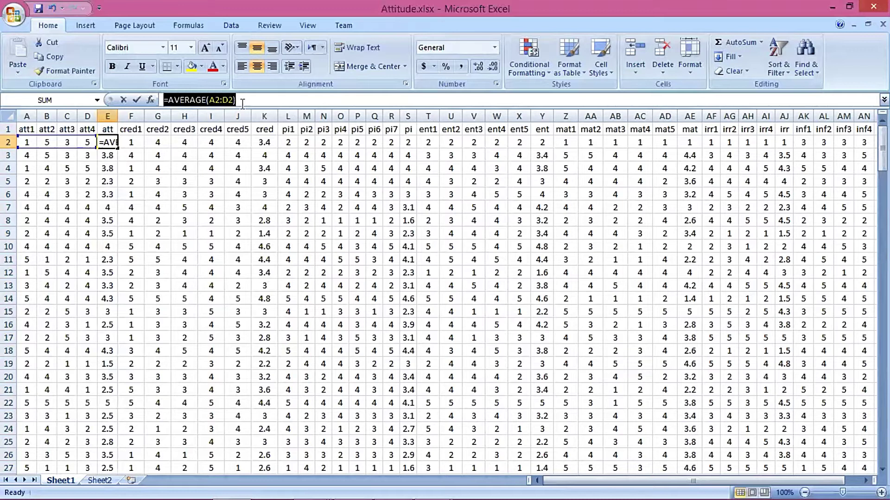
text(=)
click(125, 144)
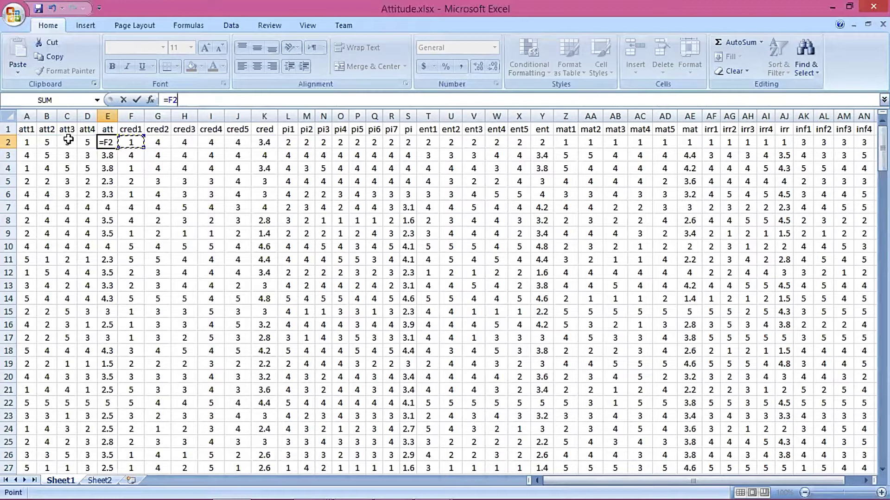
key(ctrl+z)
key(Return)
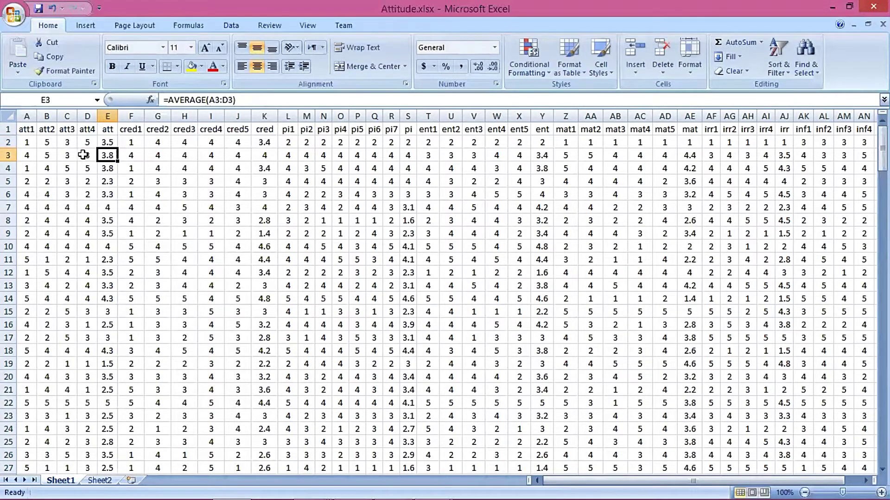
- Examine the computed construct score columns across Sheet1, including att, ent and cred
click(108, 143)
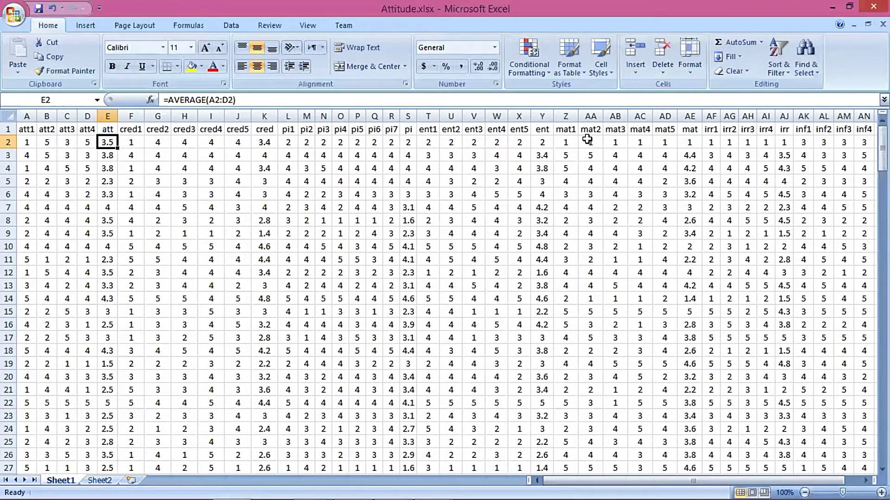
click(825, 143)
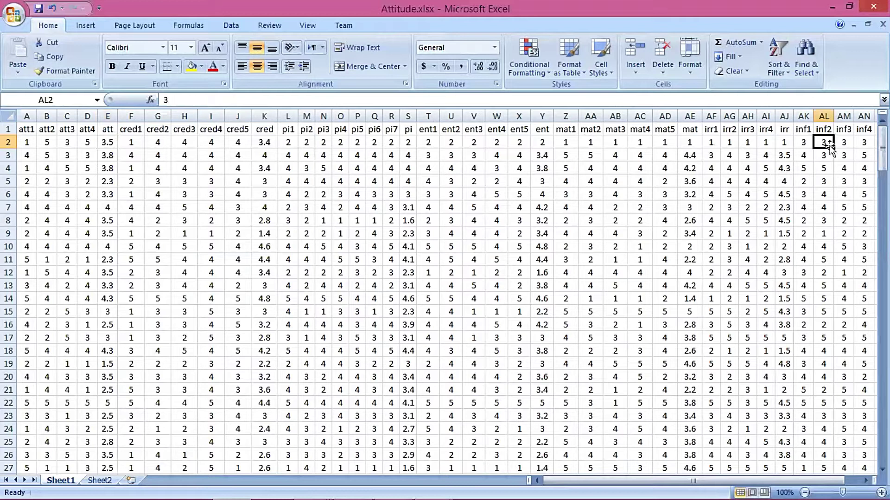
drag(619, 479, 751, 479)
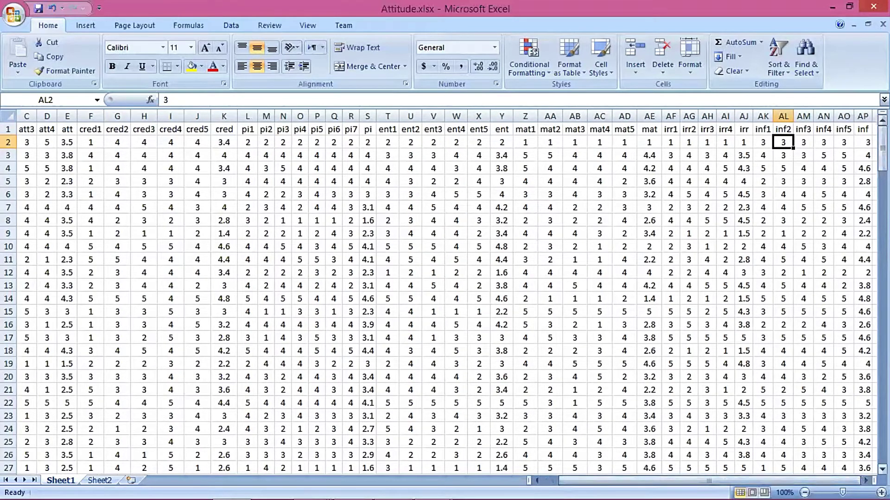
click(501, 116)
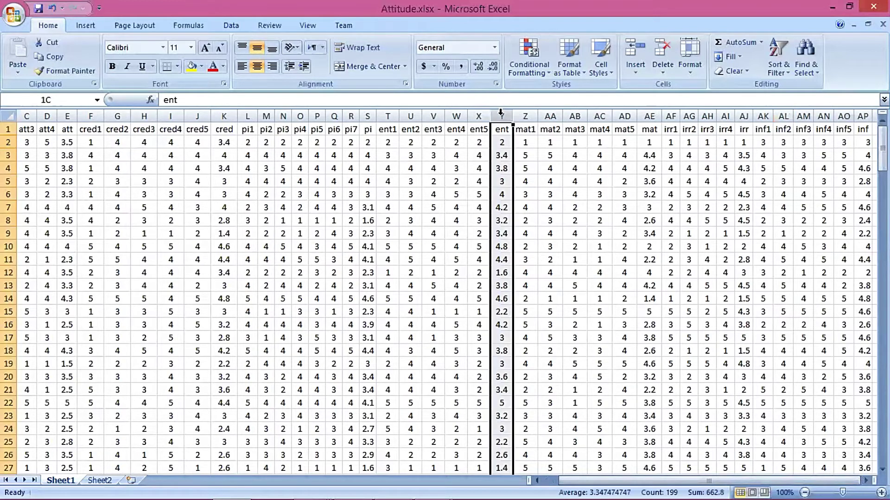
click(226, 115)
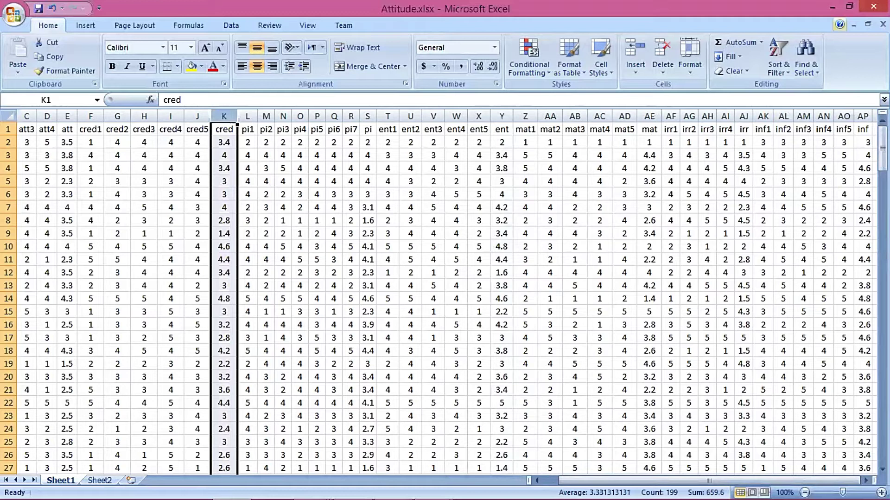
- Switch to the Attitude towards Advertising.sav dataset in SPSS and review its data and the definitions of pi, mat1, mat and irr
click(831, 8)
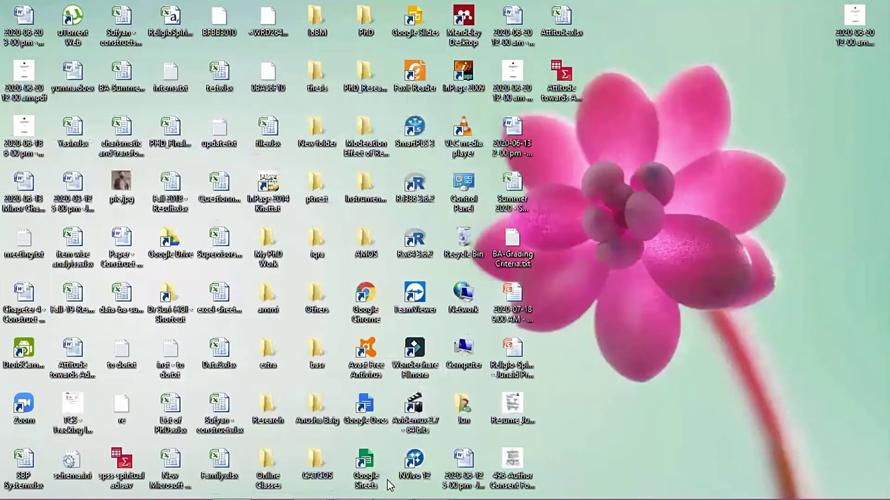
click(392, 487)
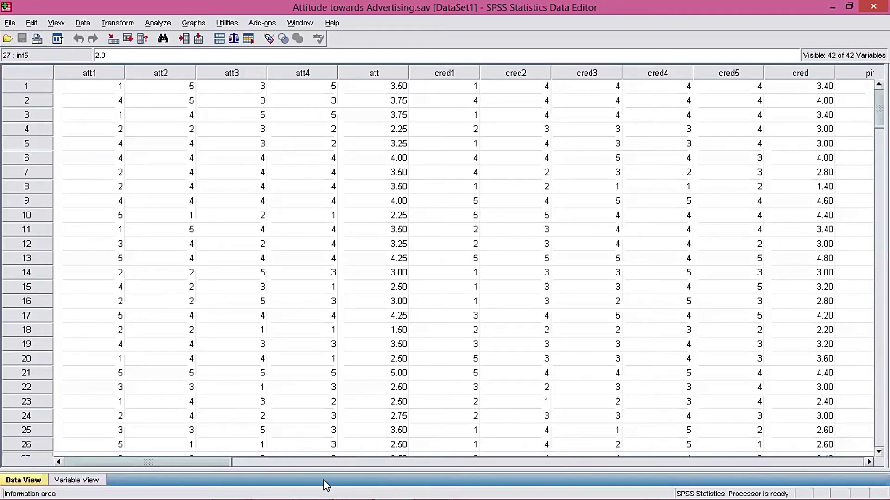
drag(203, 463, 374, 451)
scroll(376, 453, right, 5)
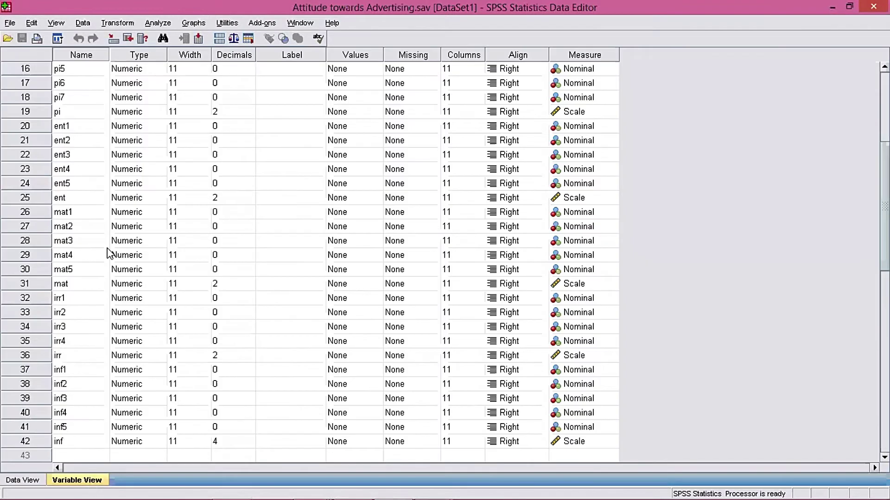
click(26, 110)
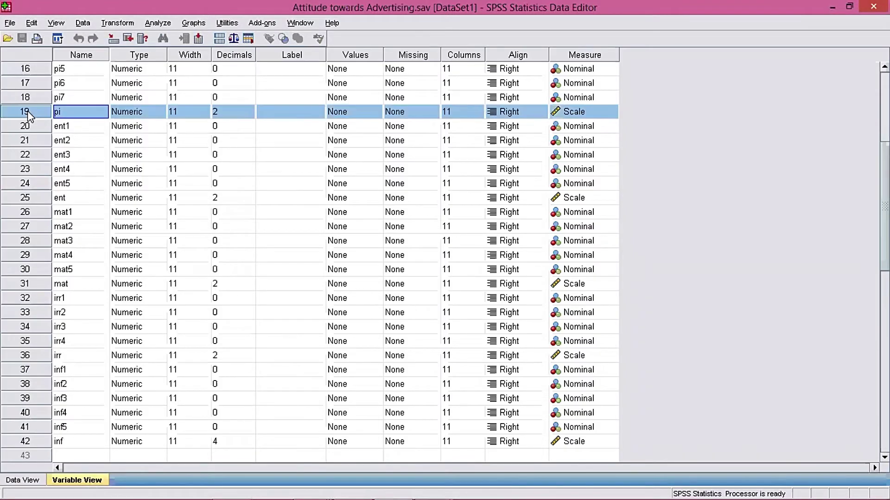
click(23, 211)
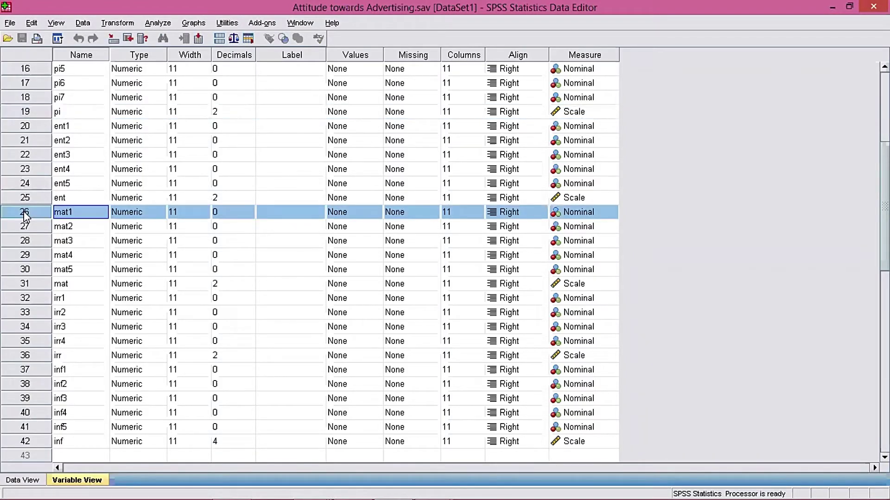
click(26, 284)
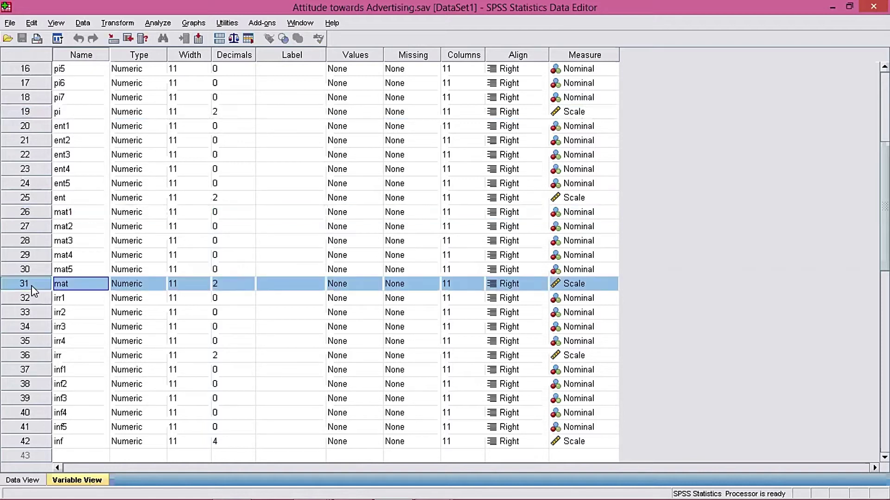
click(25, 355)
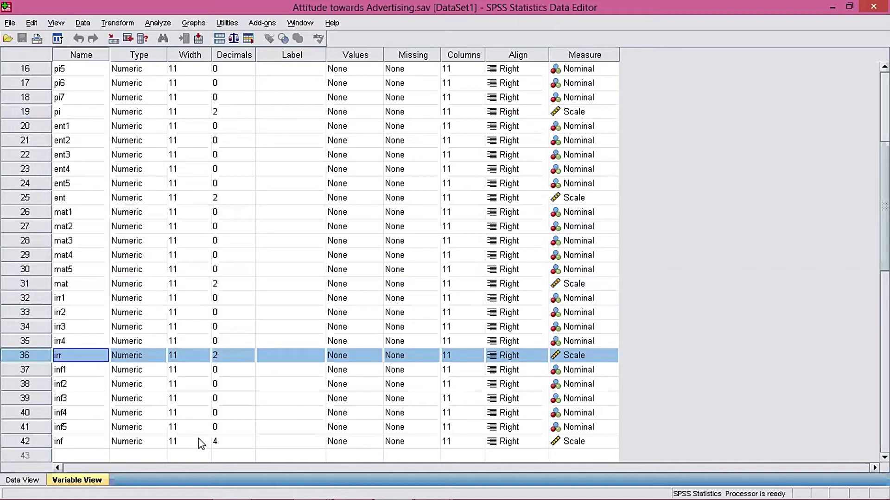
- Set the number of decimals of the inf variable to 2
click(236, 441)
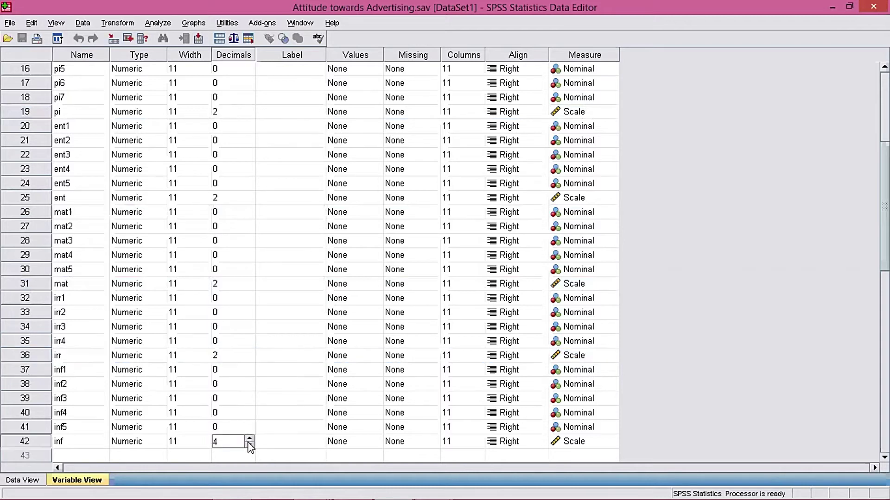
click(249, 445)
click(250, 445)
click(26, 441)
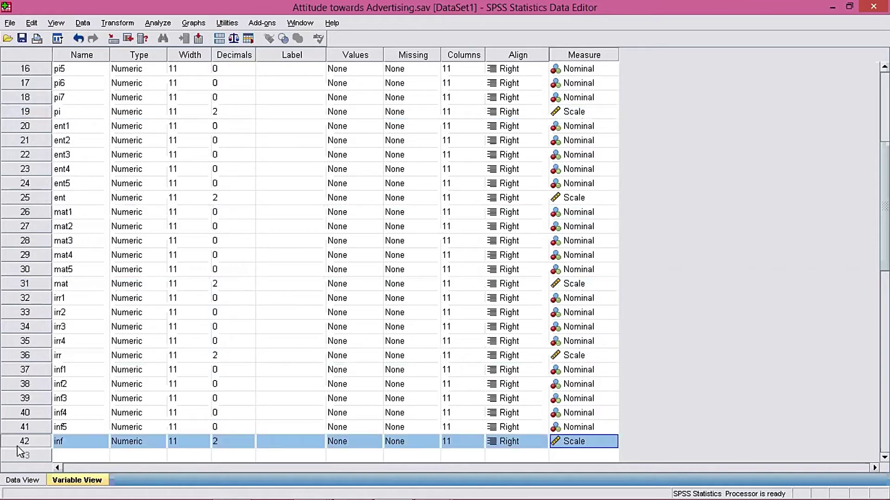
- Return to the data values and open the Descriptives analysis for the construct scores
click(22, 481)
drag(384, 461, 290, 414)
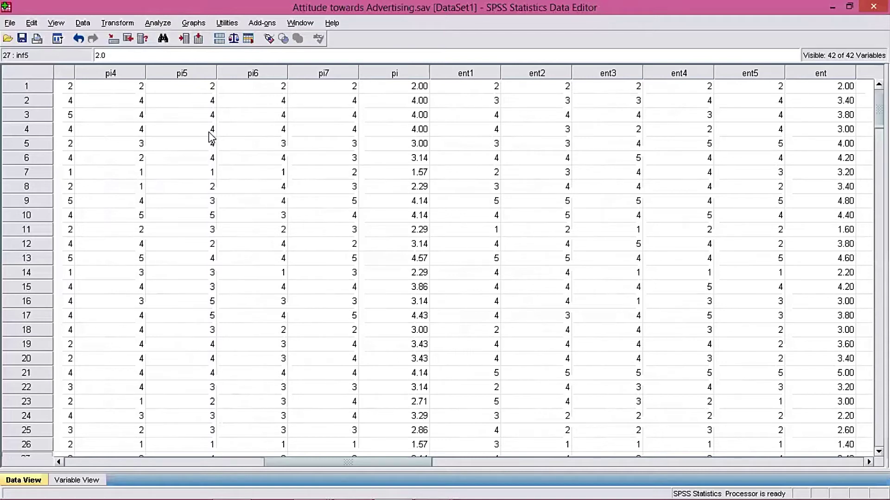
click(158, 23)
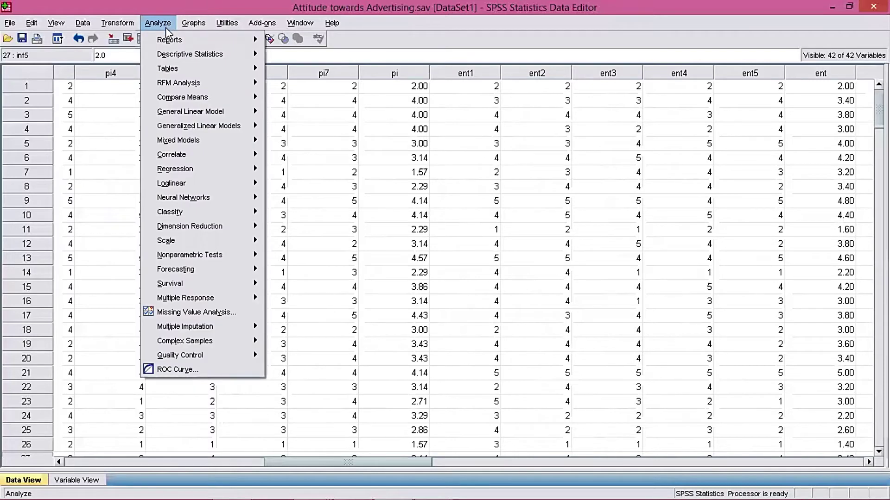
mouse_move(186, 56)
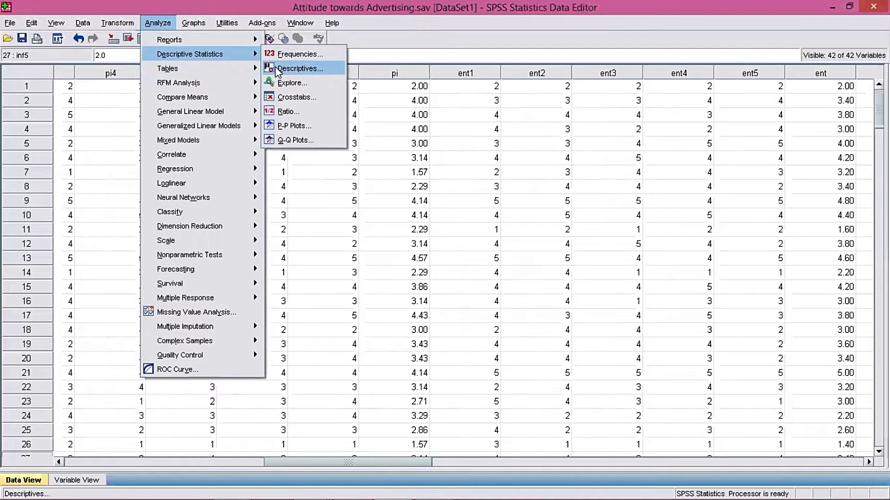
click(296, 69)
click(463, 235)
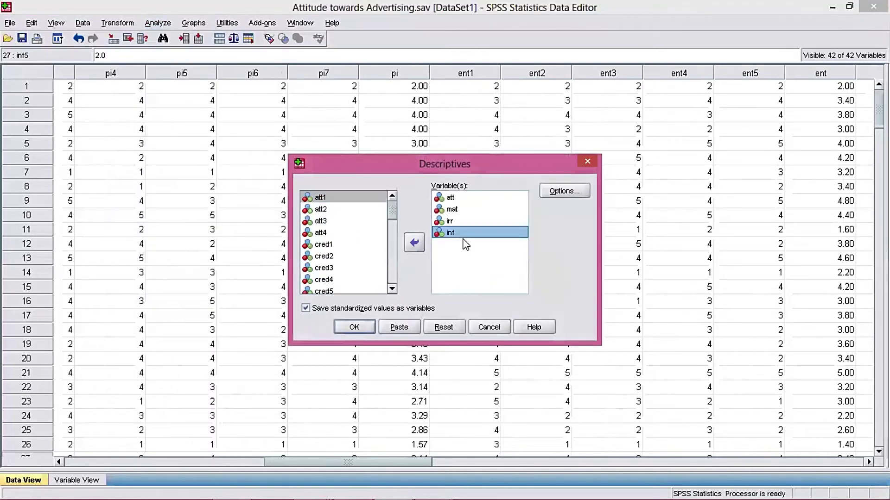
key(ctrl+a)
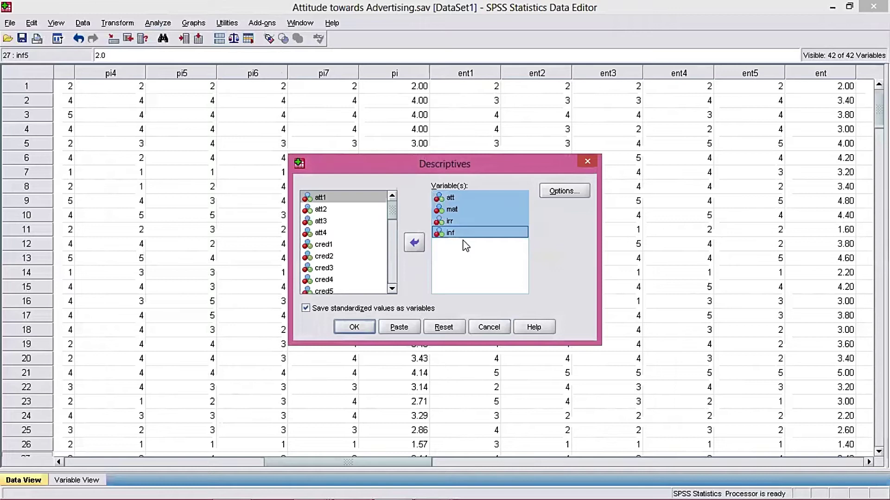
click(439, 249)
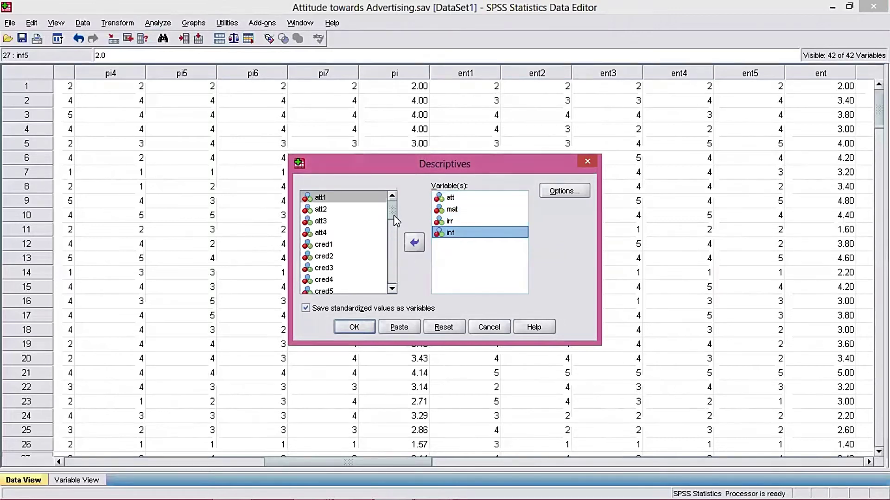
- Add cred and pi to the Descriptives variables and keep standardized values saved as variables
mouse_move(394, 215)
mouse_down()
mouse_move(394, 236)
mouse_move(392, 196)
mouse_move(390, 223)
mouse_move(382, 225)
mouse_up()
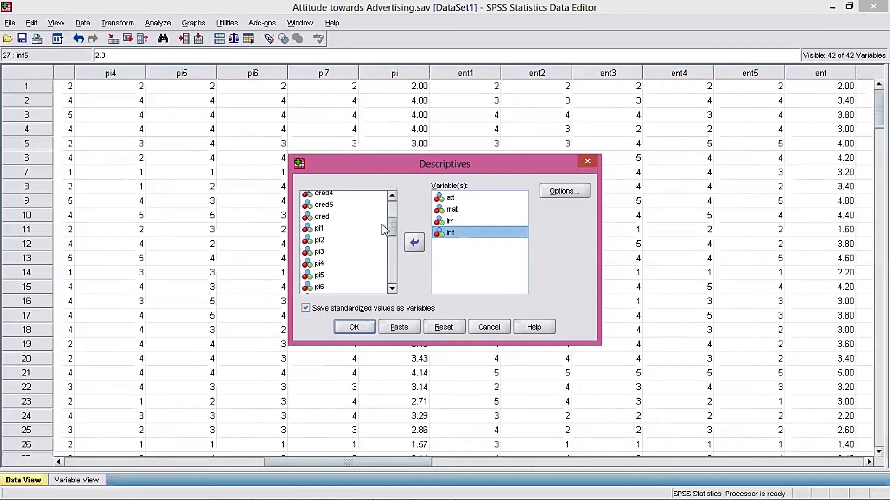
click(322, 217)
click(412, 244)
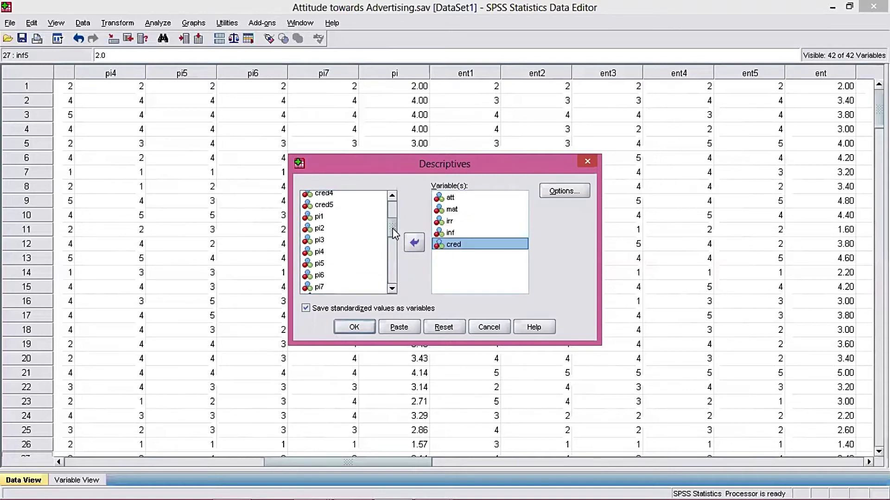
click(318, 292)
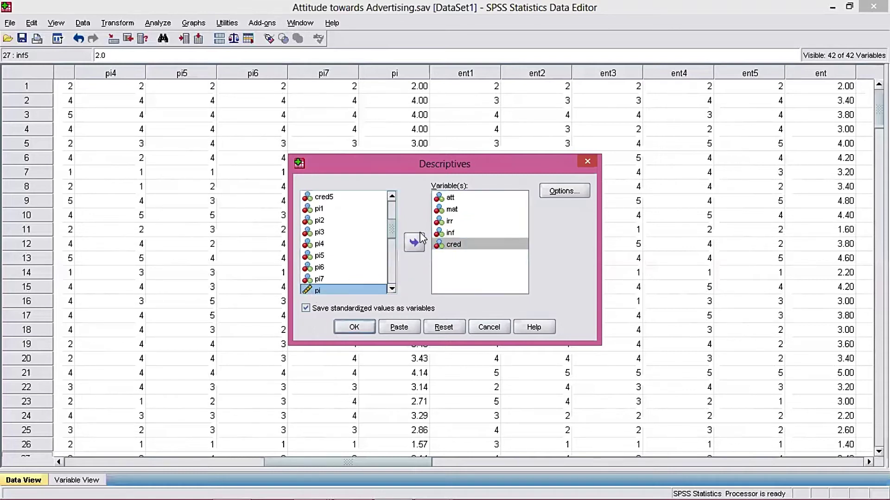
click(413, 242)
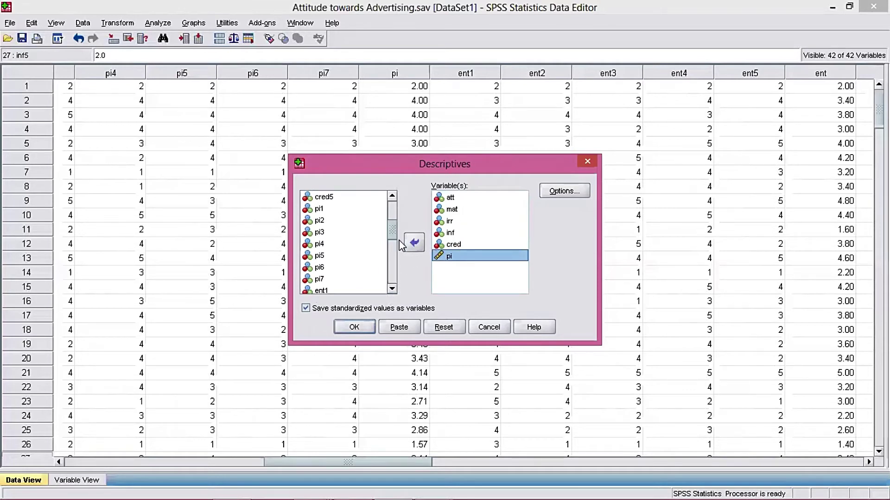
drag(391, 233, 392, 212)
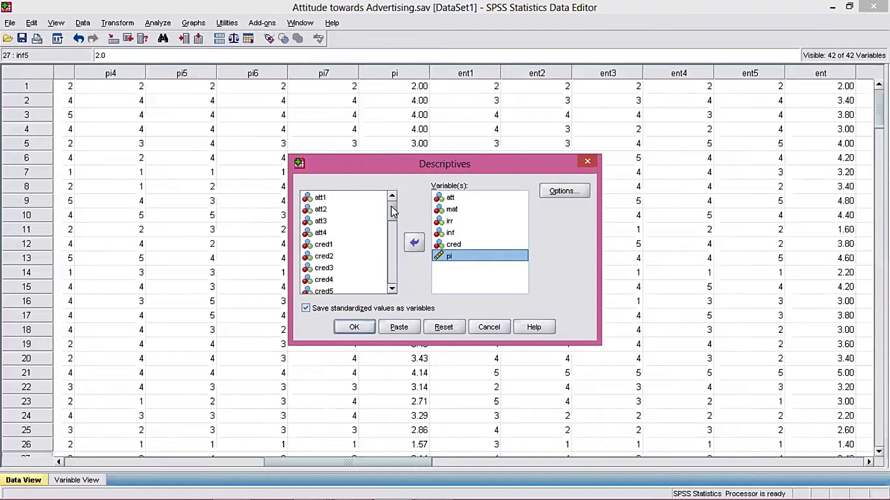
click(414, 310)
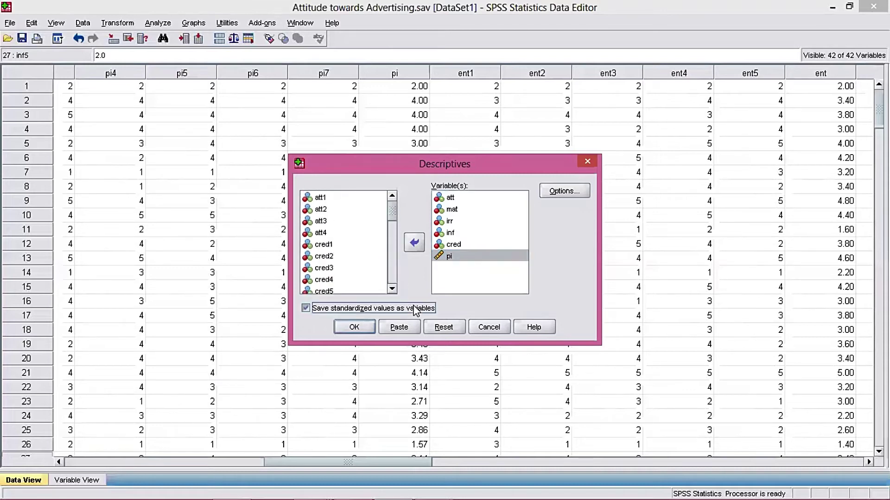
click(315, 313)
click(482, 279)
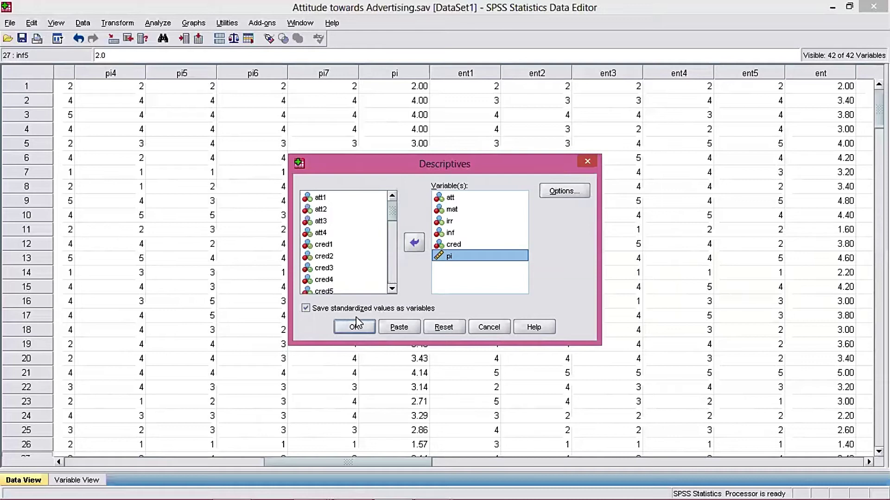
- Include kurtosis and skewness in the descriptive statistics and run the analysis
click(555, 192)
click(391, 254)
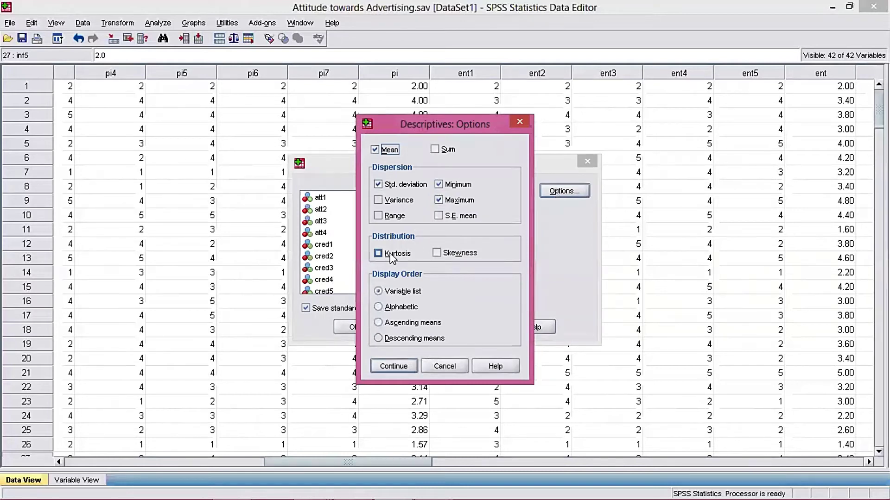
click(453, 255)
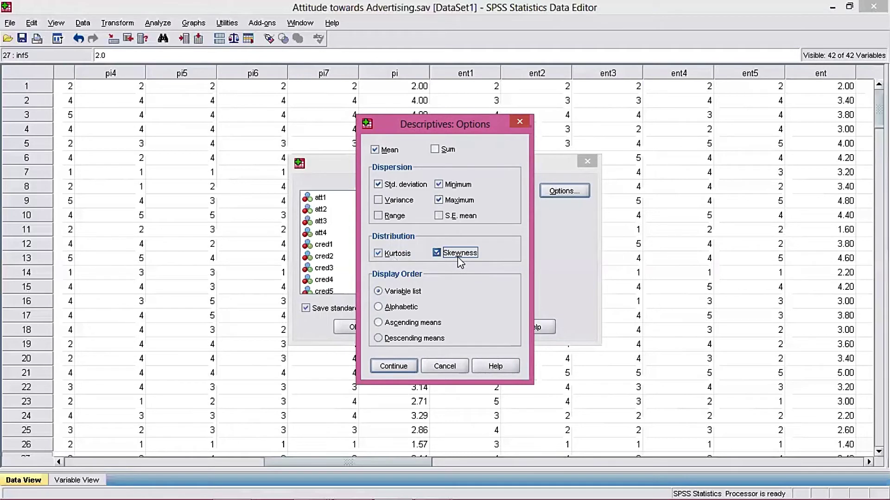
click(394, 368)
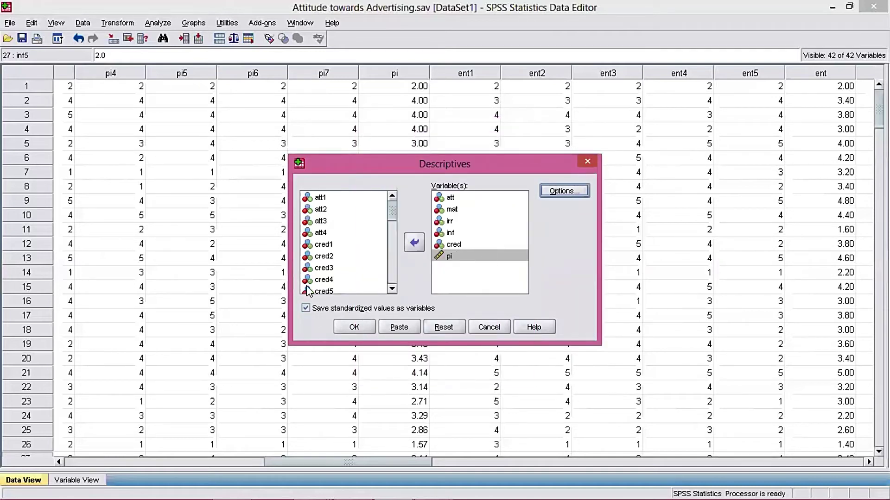
click(354, 327)
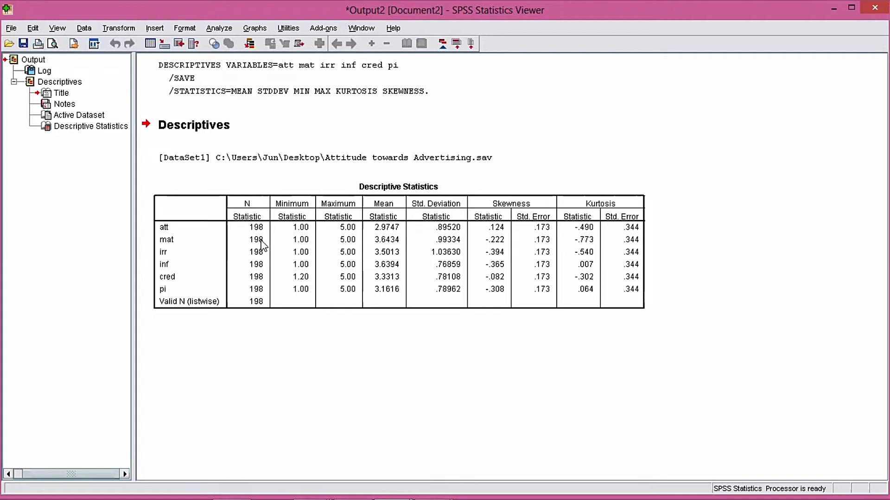
- Examine the Descriptive Statistics output table alongside the standardized Zatt to Zpi columns saved in the dataset
click(250, 288)
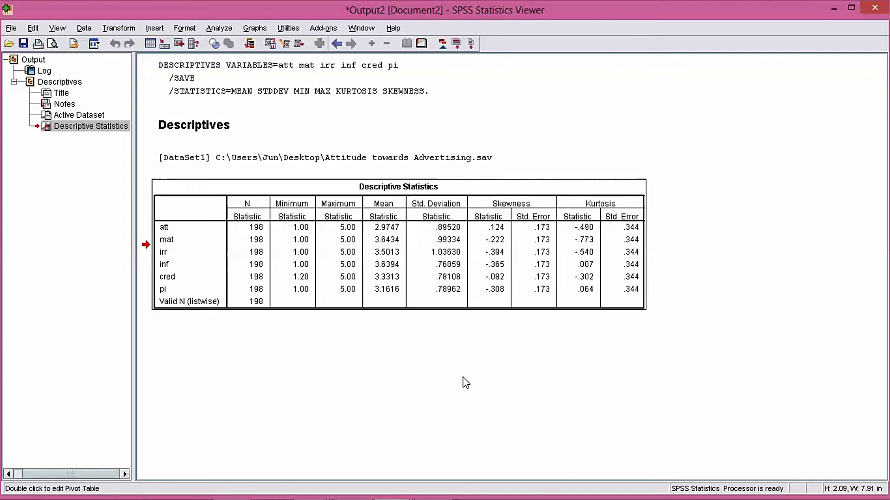
double_click(800, 8)
click(829, 9)
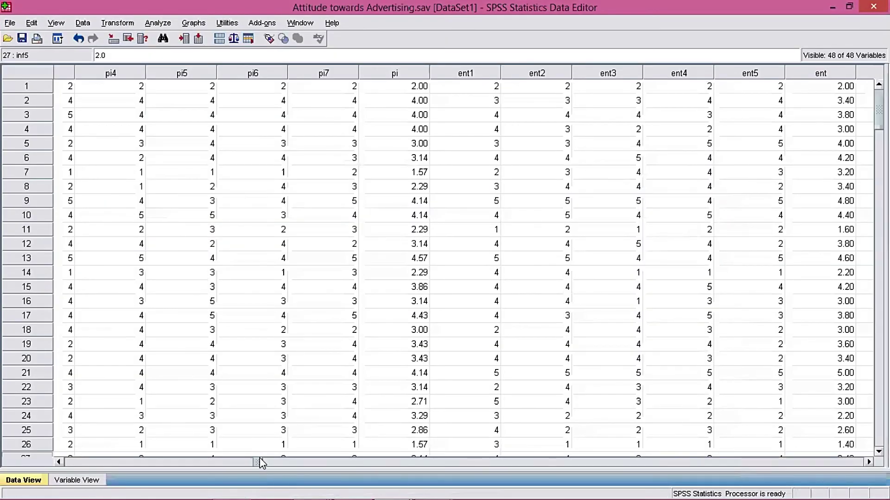
drag(263, 463, 379, 470)
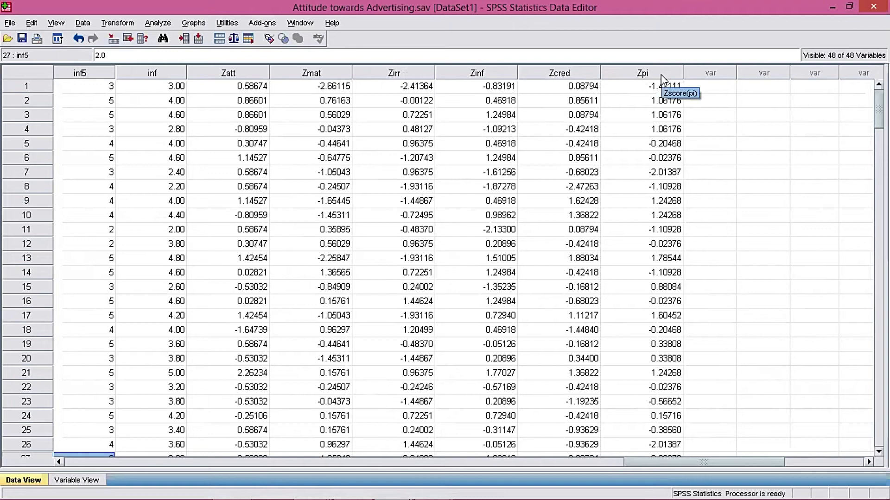
mouse_move(391, 488)
click(476, 395)
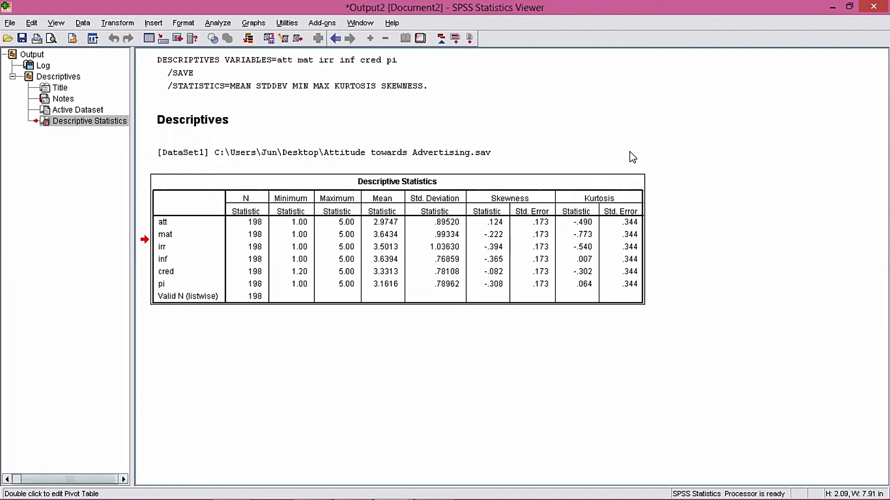
- Return to the dataset and review the standardized score columns from Zatt through Zpi
click(832, 9)
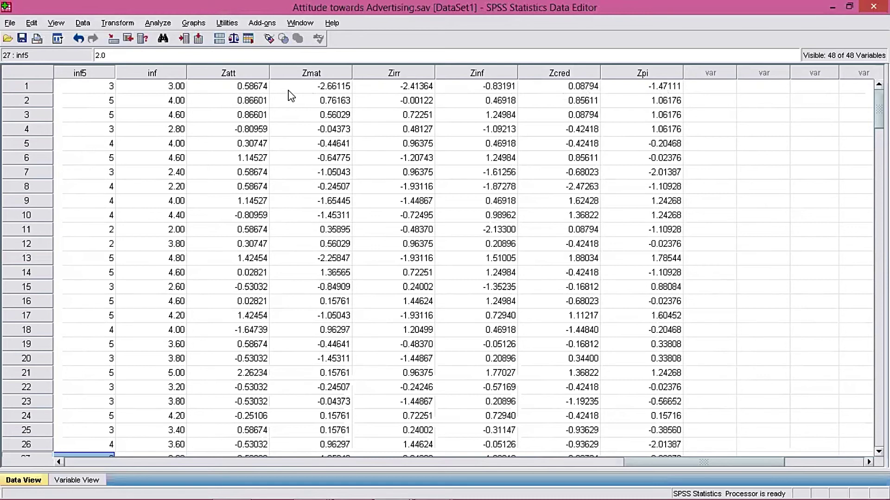
click(166, 89)
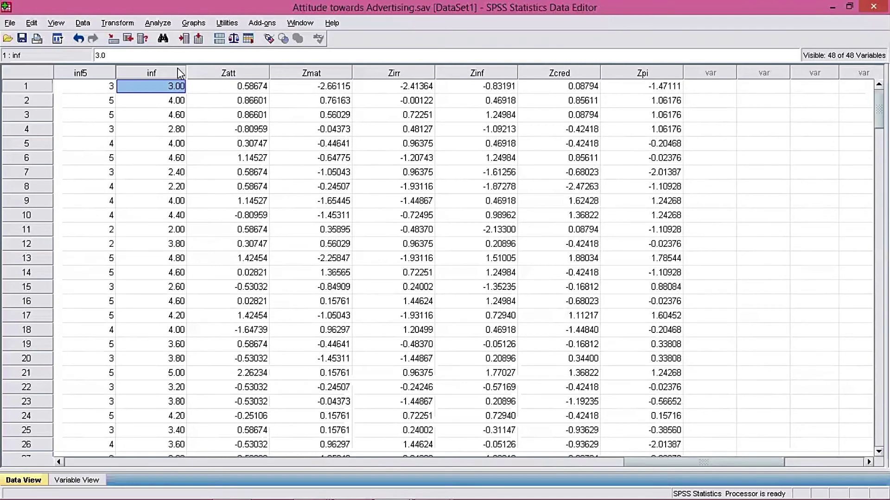
click(224, 73)
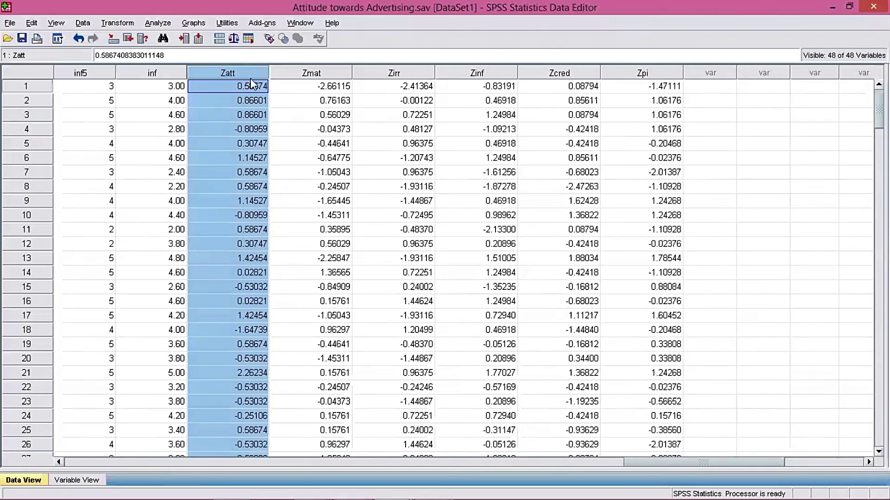
click(308, 71)
click(393, 73)
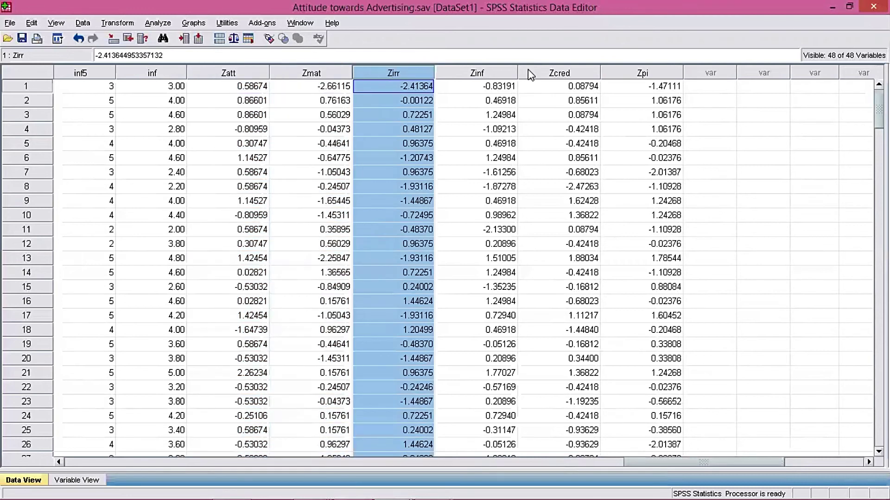
click(617, 74)
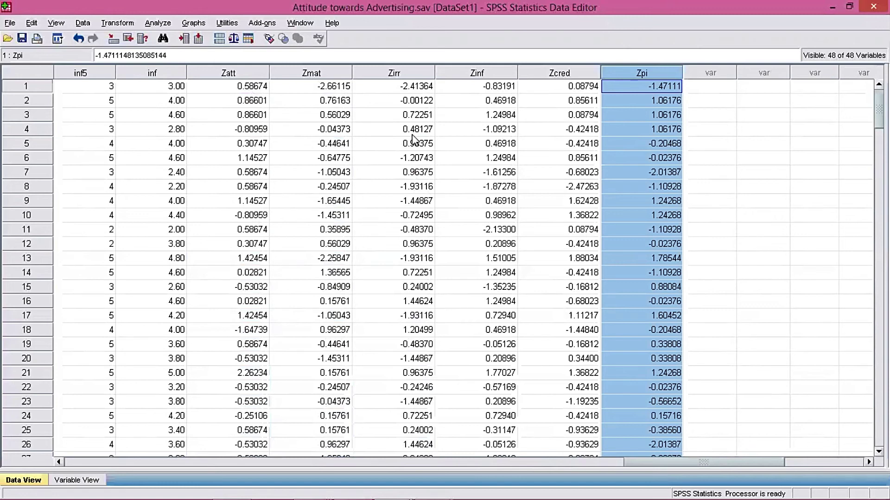
- Sort the cases by Zatt in ascending and descending order to check its lowest and highest standardized scores
click(260, 73)
right_click(260, 71)
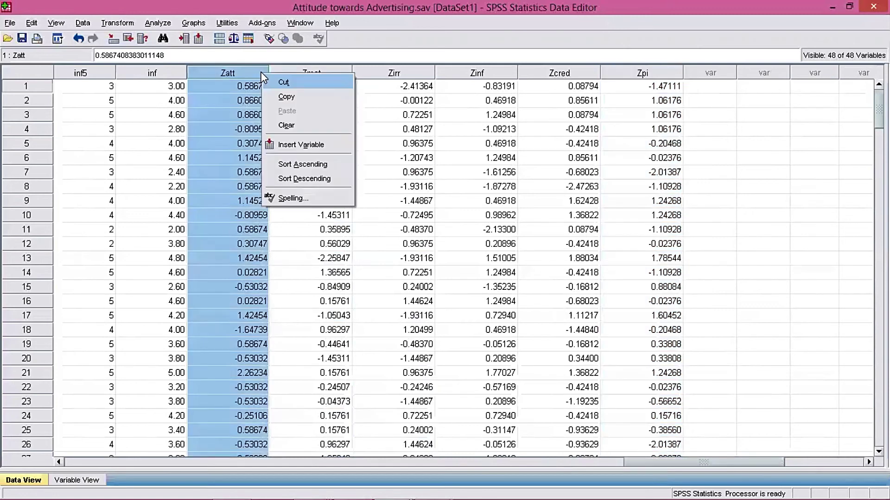
click(300, 171)
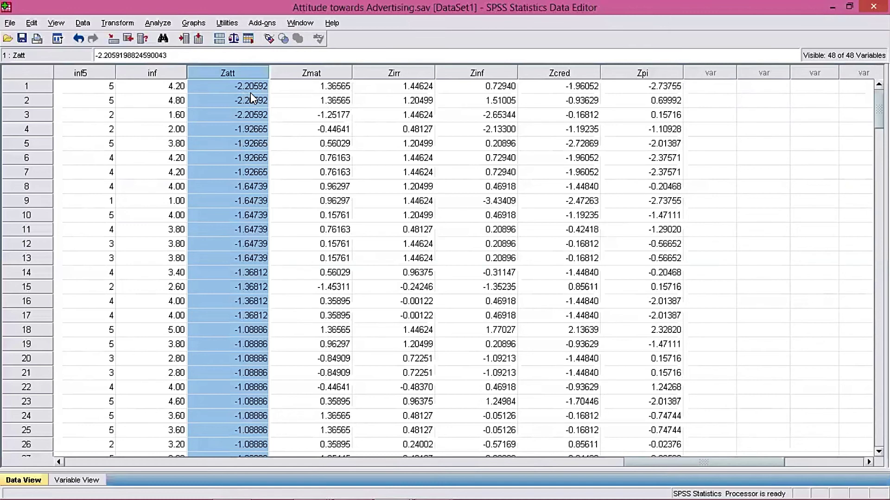
right_click(251, 75)
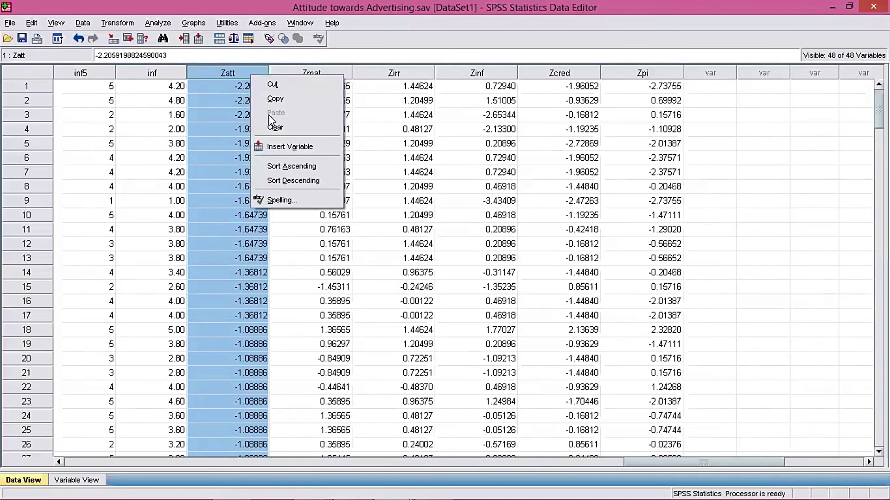
click(275, 182)
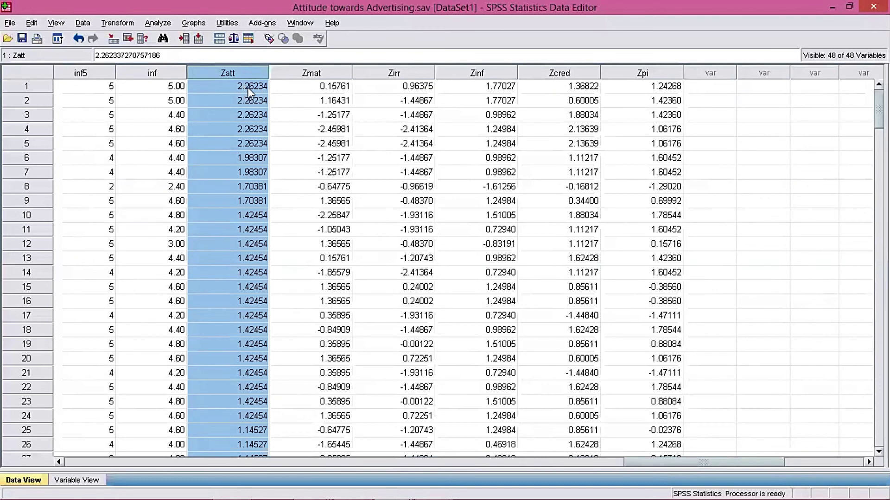
- Sort the cases by Zmat in ascending and descending order to check its extreme standardized scores
click(301, 76)
right_click(301, 76)
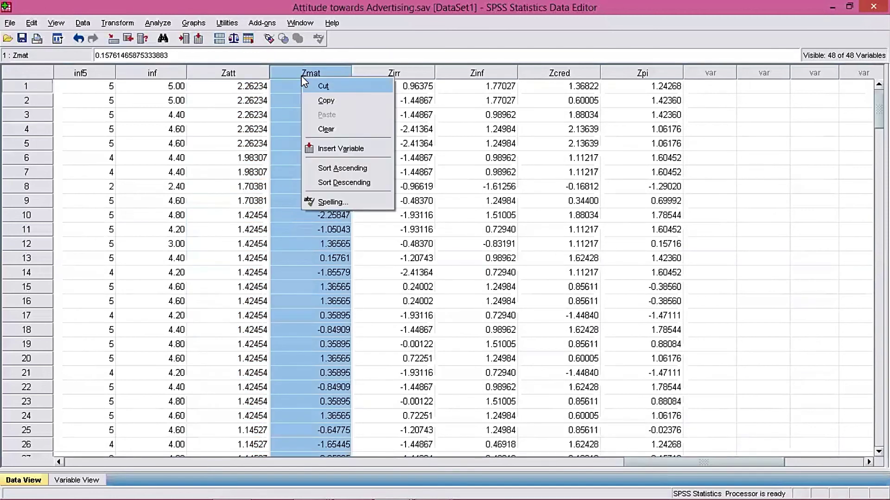
click(325, 172)
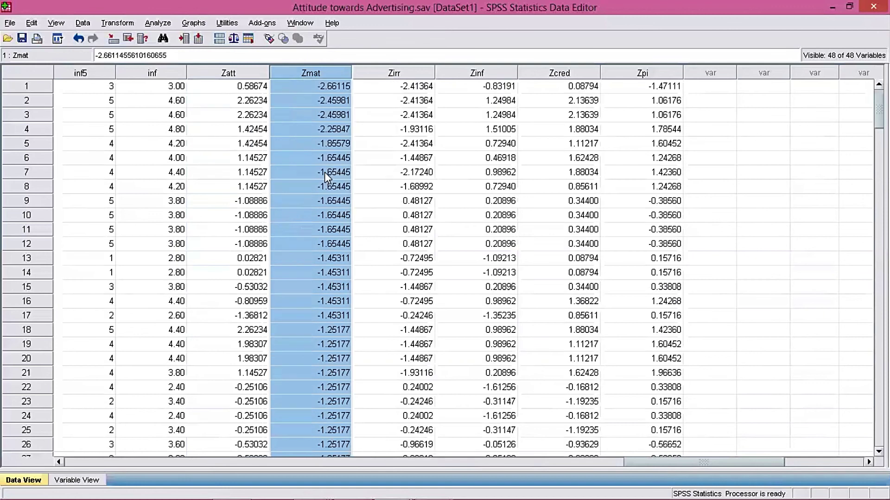
right_click(311, 73)
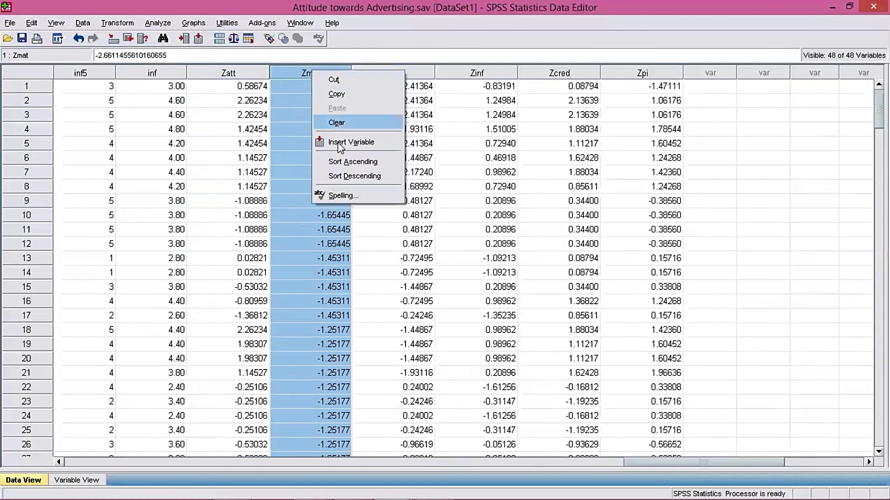
click(341, 176)
- Sort the cases by Zirr in ascending and descending order to check its lowest and highest standardized scores
right_click(378, 74)
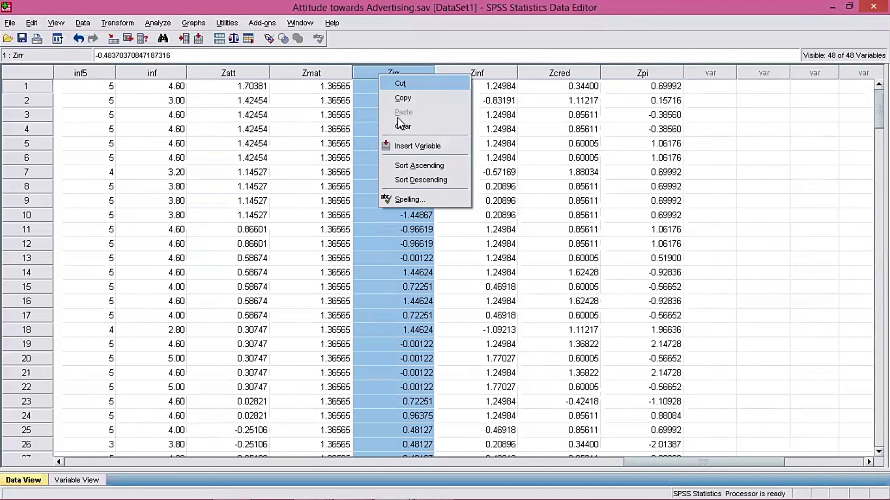
click(408, 165)
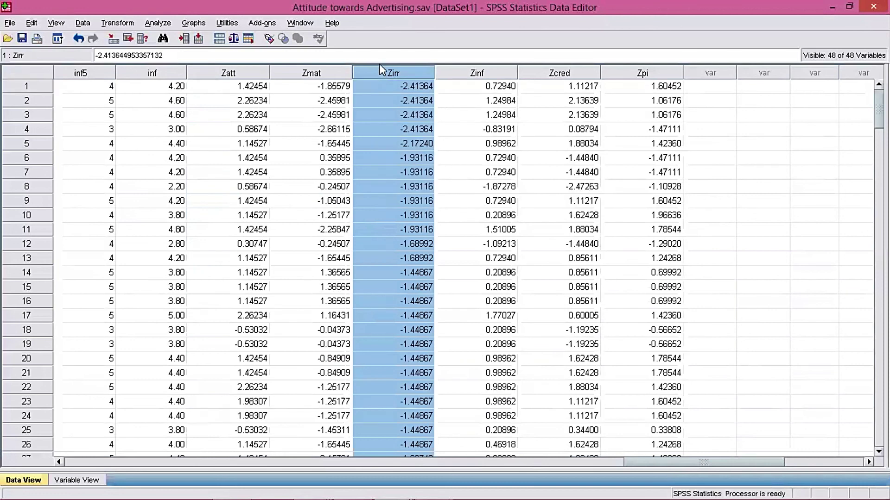
right_click(384, 76)
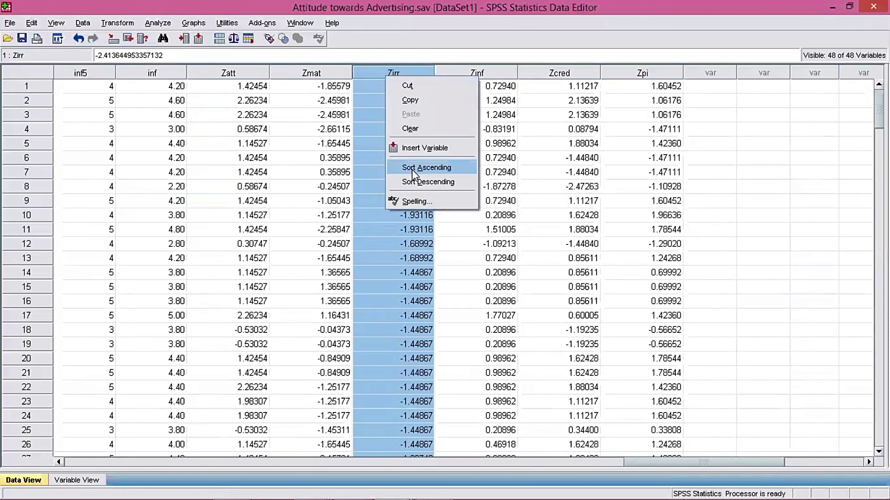
click(419, 181)
- Sort the cases by Zinf in ascending order and inspect the first case's lowest standardized score for an outlier
right_click(459, 73)
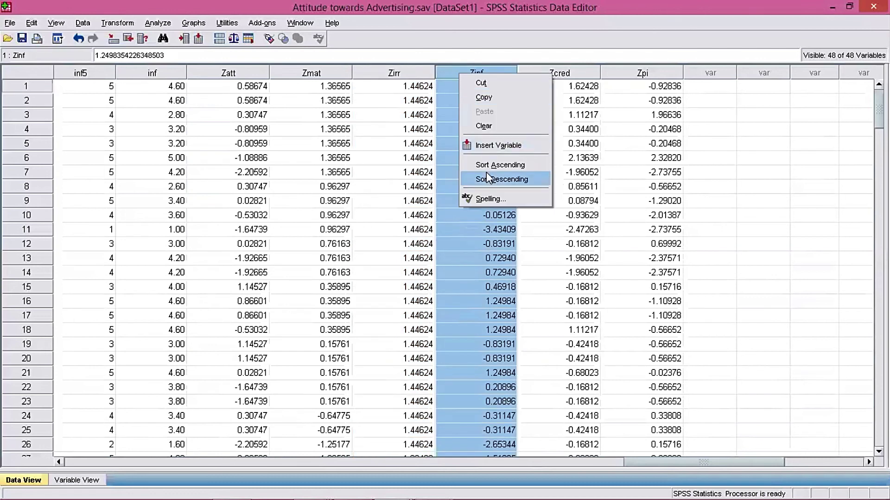
click(487, 165)
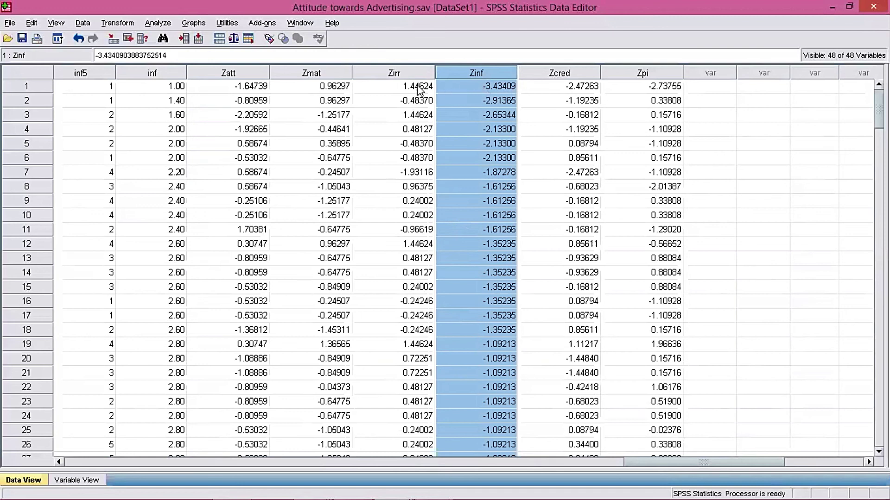
click(366, 92)
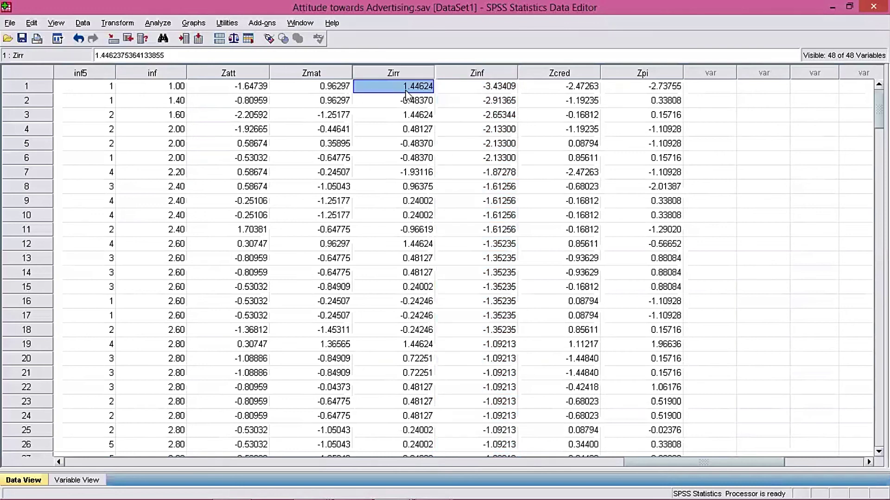
click(492, 88)
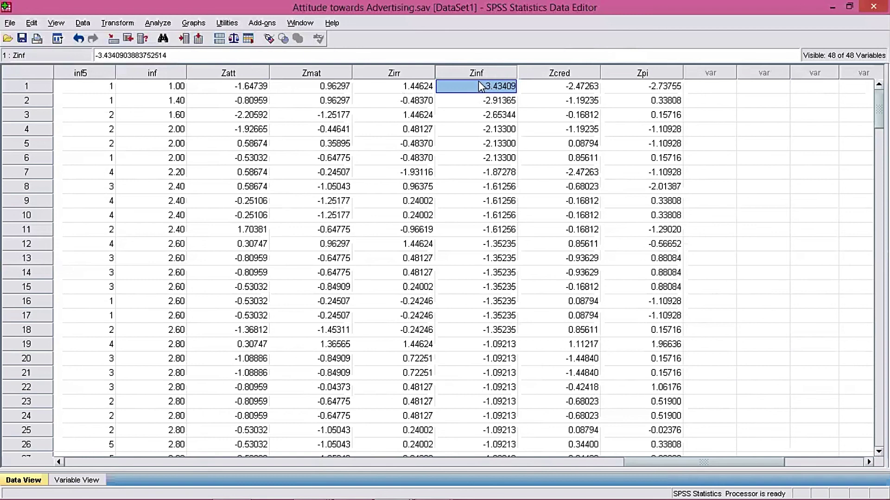
- Delete the outlying first case, whose Zinf score is -3.43409, from the dataset
click(12, 88)
right_click(11, 86)
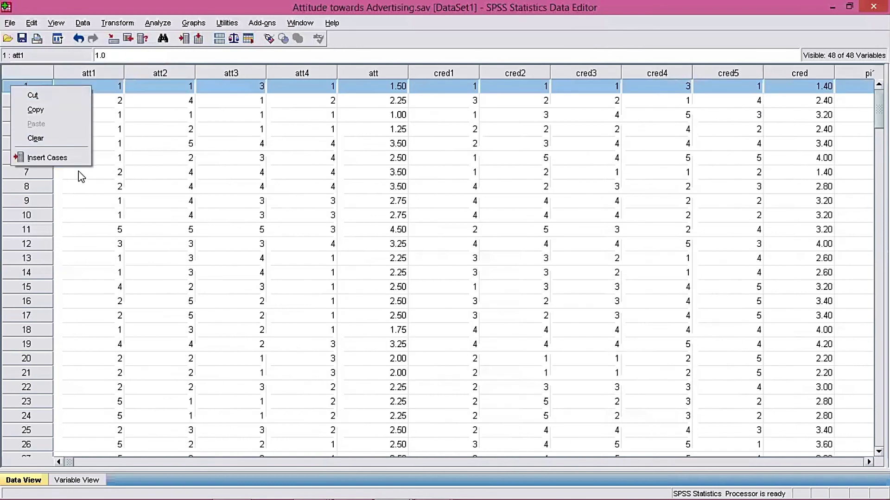
click(62, 140)
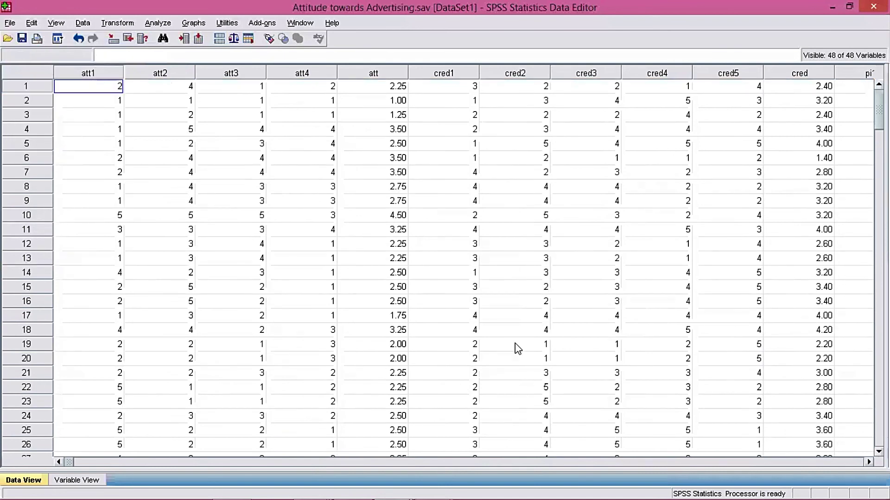
- Return to the standardized columns and sort the cases by Zinf in descending order to check its highest scores
scroll(517, 348, right, 10)
scroll(517, 349, right, 15)
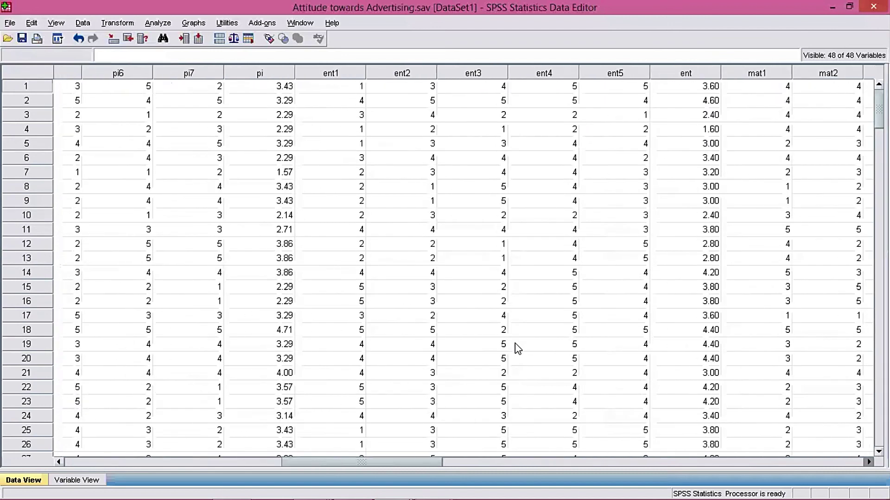
scroll(515, 344, right, 5)
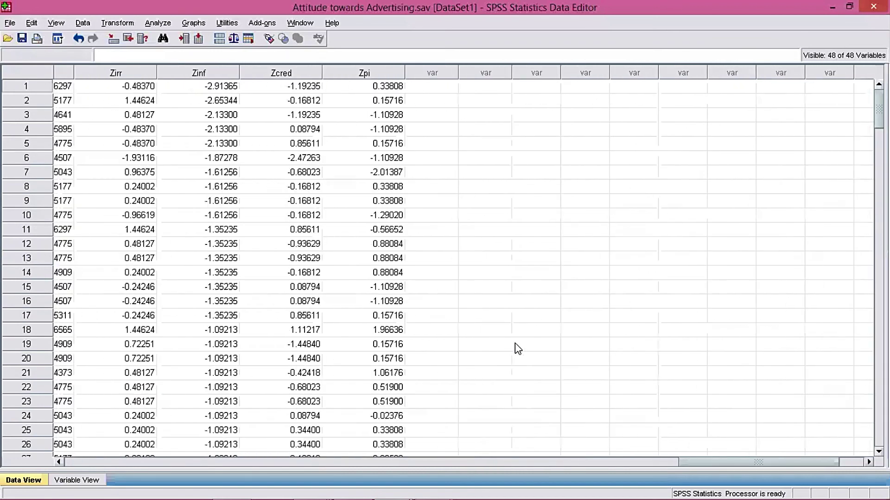
right_click(230, 74)
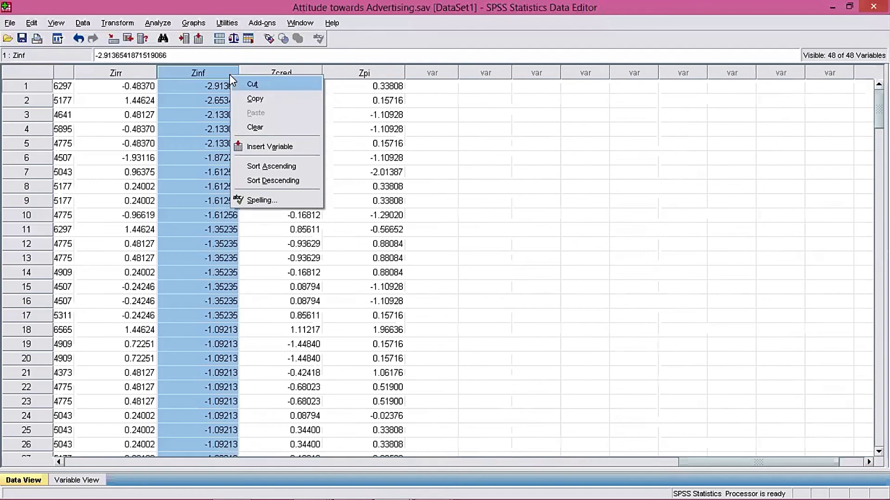
click(271, 183)
- Sort the cases by Zcred in ascending and descending order to check its extreme standardized scores
right_click(285, 75)
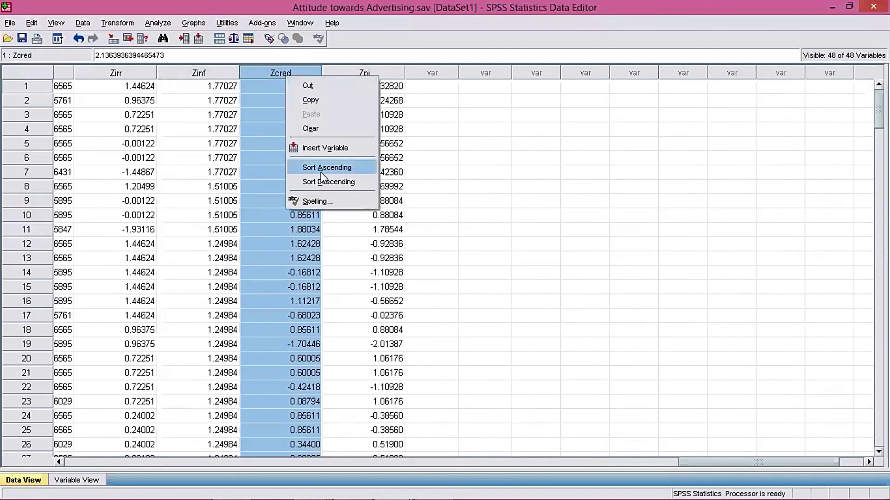
click(321, 168)
right_click(294, 67)
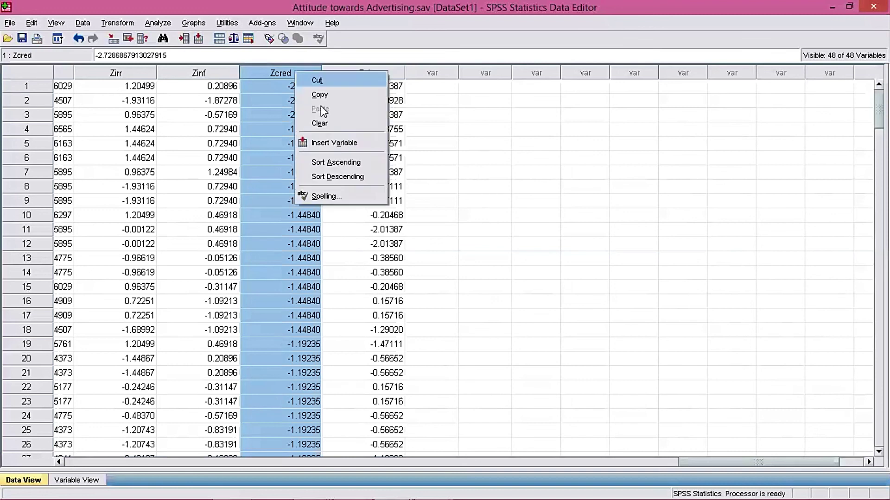
click(332, 173)
- Sort the cases by Zpi ascending, descending and ascending again to check both ends of its standardized scores
right_click(366, 72)
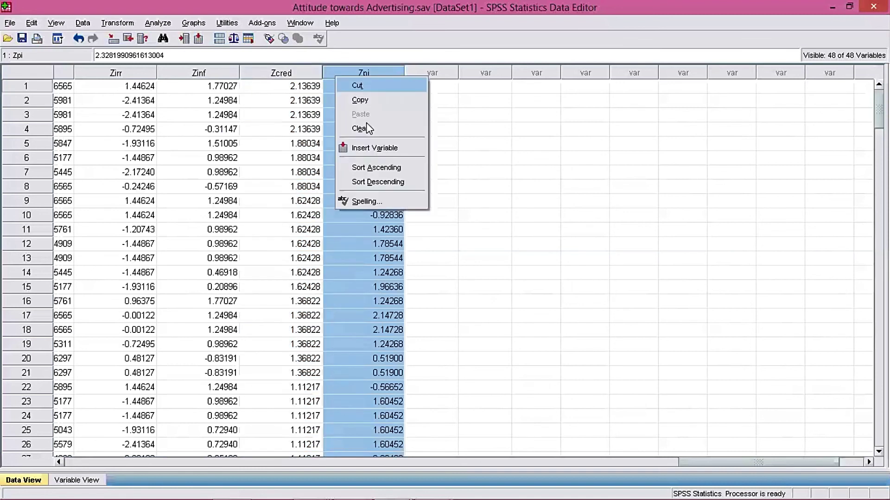
click(374, 162)
right_click(363, 79)
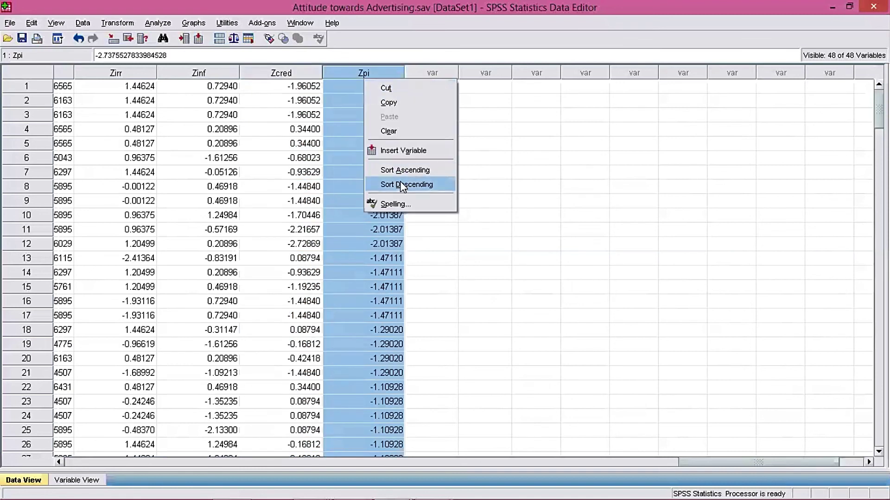
click(398, 182)
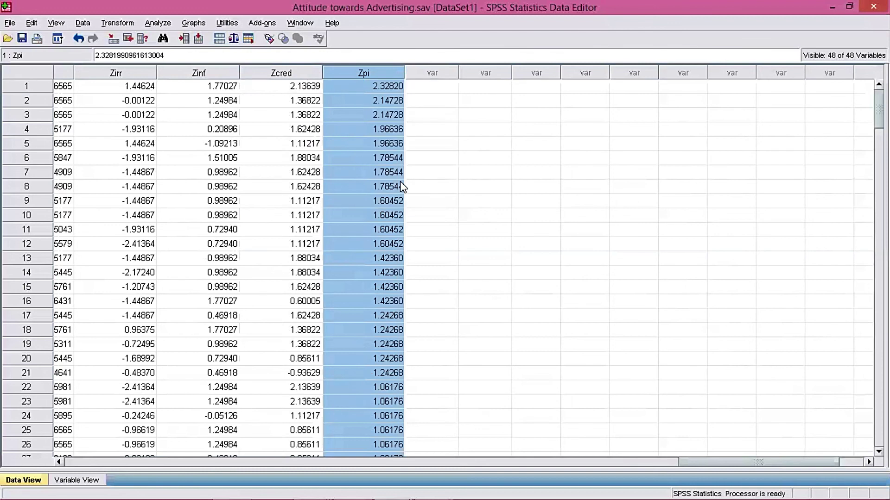
right_click(390, 71)
click(417, 160)
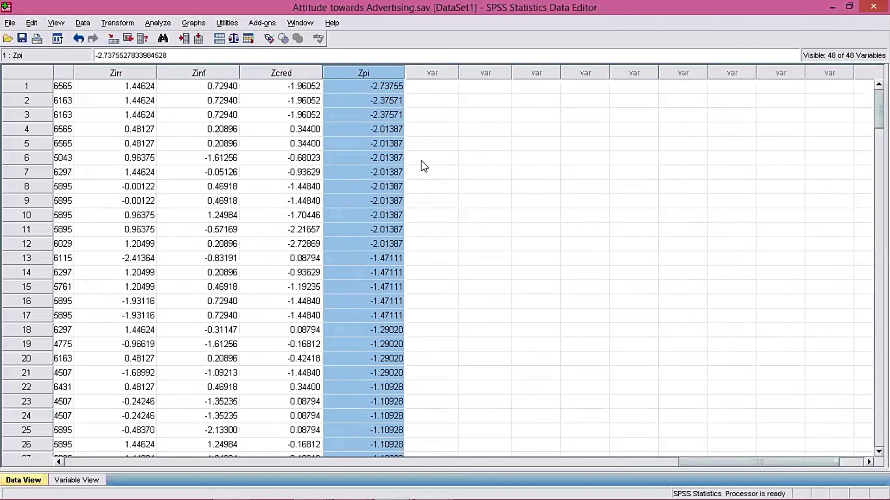
- Switch to the Output2 viewer to review the Descriptive Statistics table
mouse_move(410, 477)
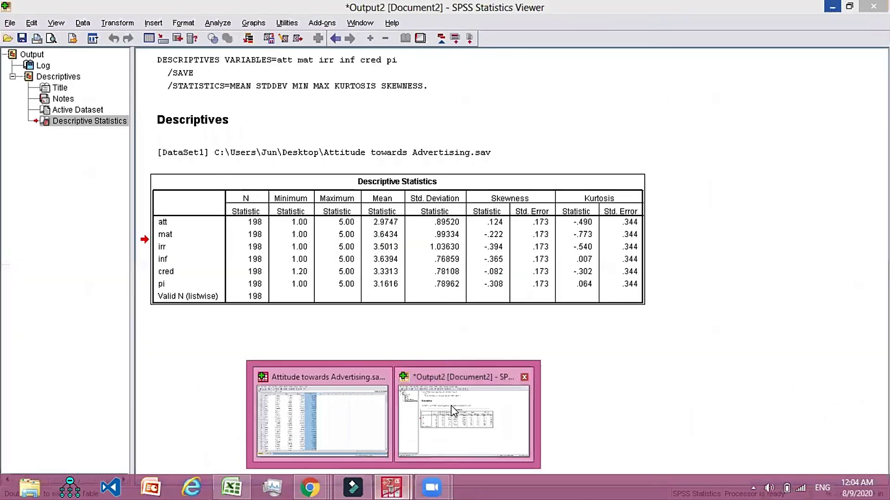
click(451, 405)
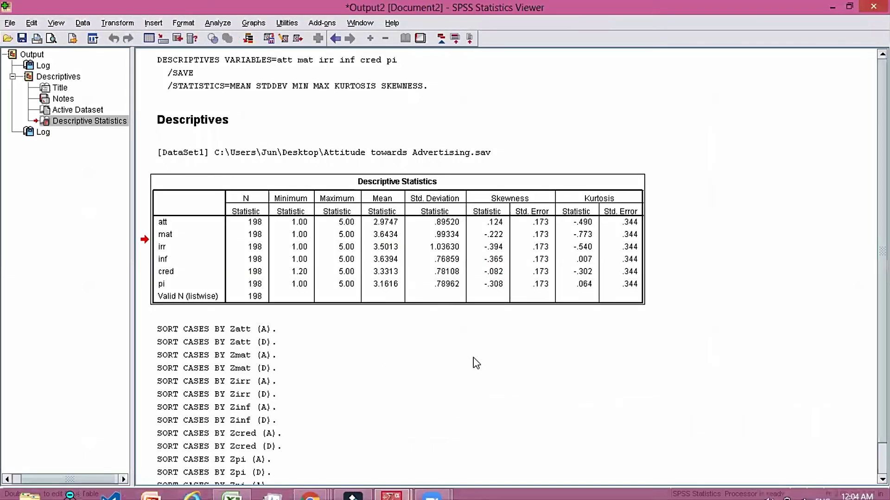